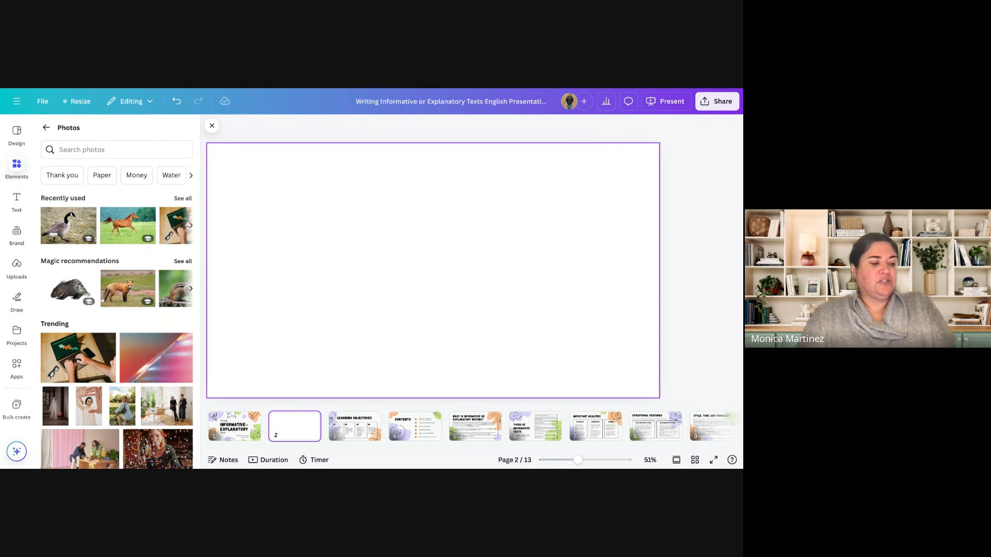
- Search the photos for "duck" and add the mallard photo across blank page 2
{"action": "left_click", "coordinate": [89, 151]}
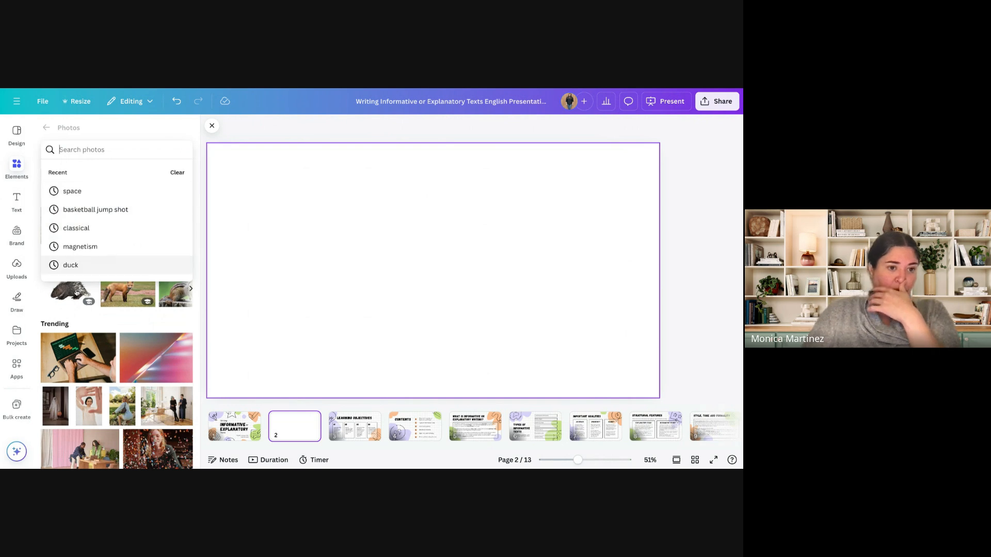
{"action": "left_click", "coordinate": [148, 317]}
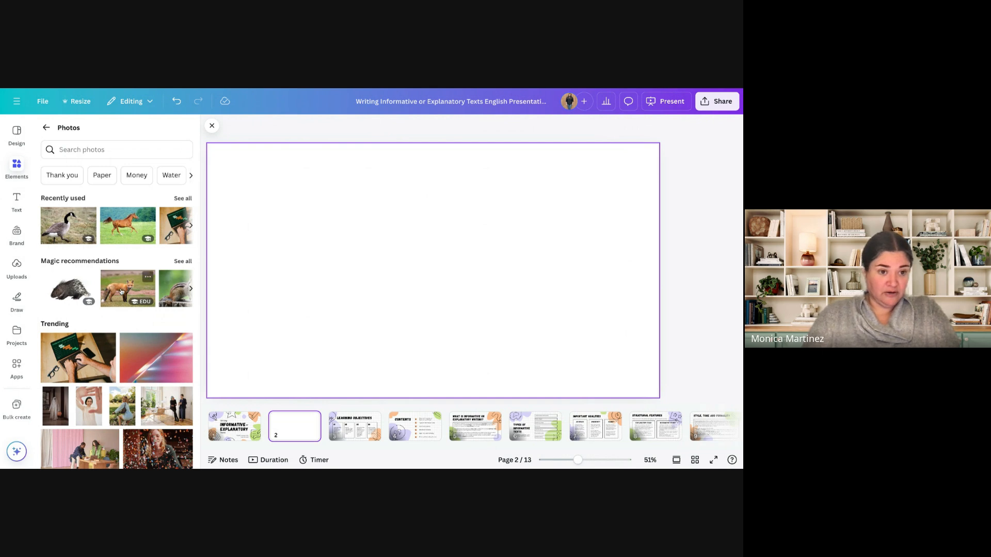
{"action": "scroll", "coordinate": [120, 228], "scroll_direction": "down", "scroll_amount": 2}
{"action": "scroll", "coordinate": [120, 216], "scroll_direction": "up", "scroll_amount": 2}
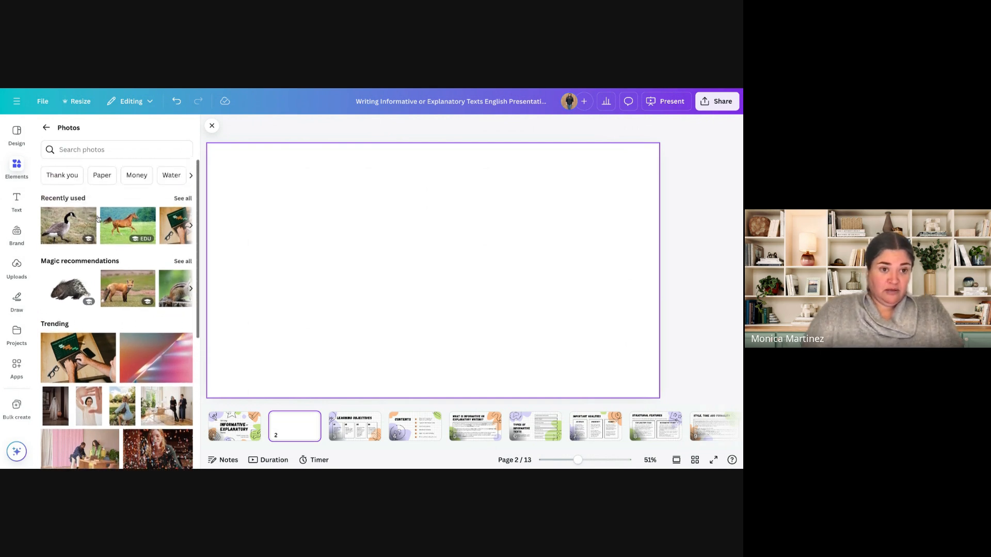
{"action": "left_click", "coordinate": [94, 150]}
{"action": "type", "text": "duck"}
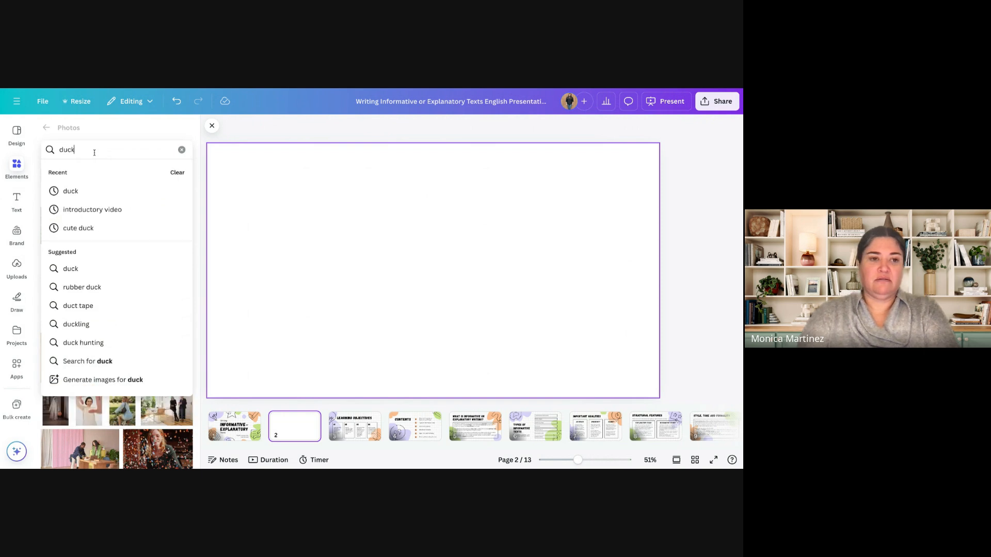
{"action": "key", "text": "Return"}
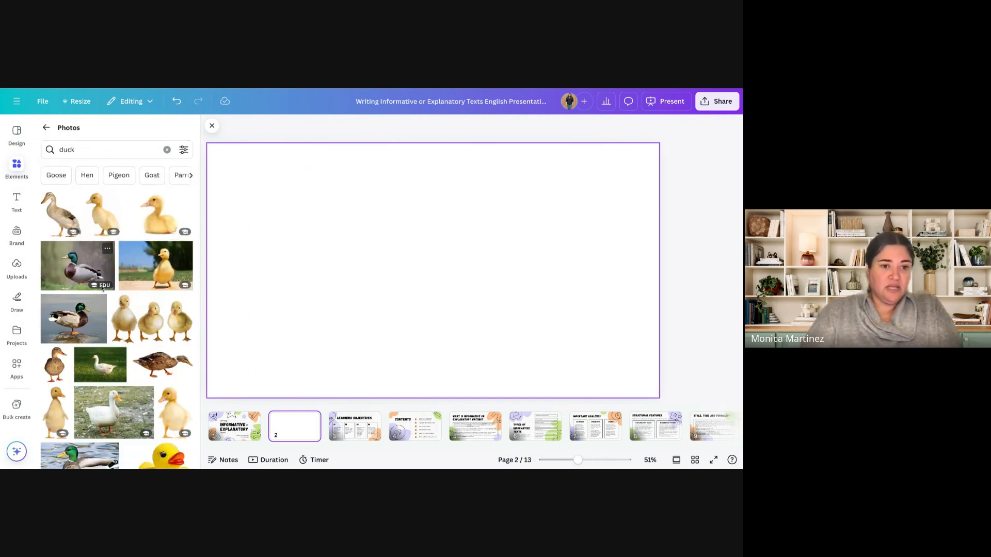
{"action": "left_click", "coordinate": [80, 268]}
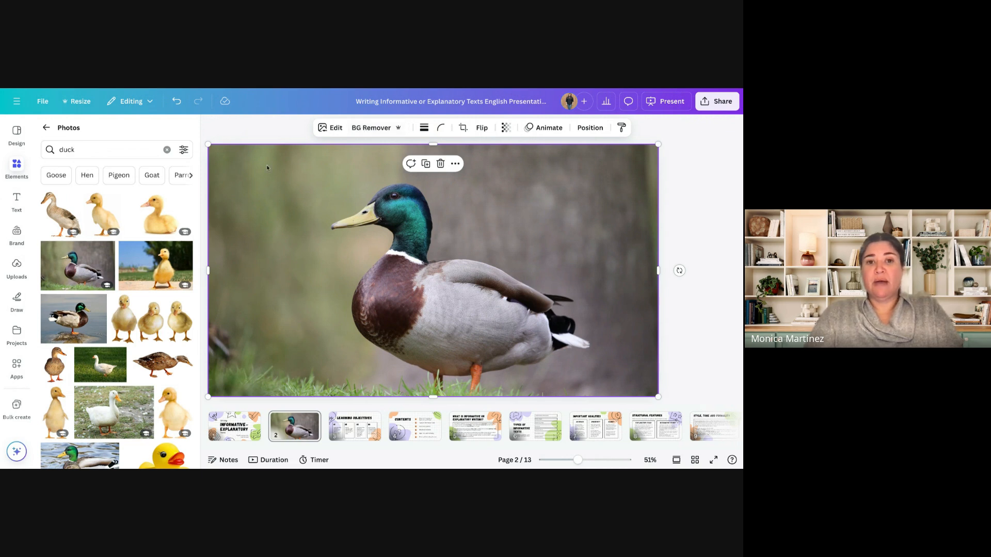
- Remove the background from the mallard photo and shift the cut-out duck slightly down the page
{"action": "left_click", "coordinate": [361, 128]}
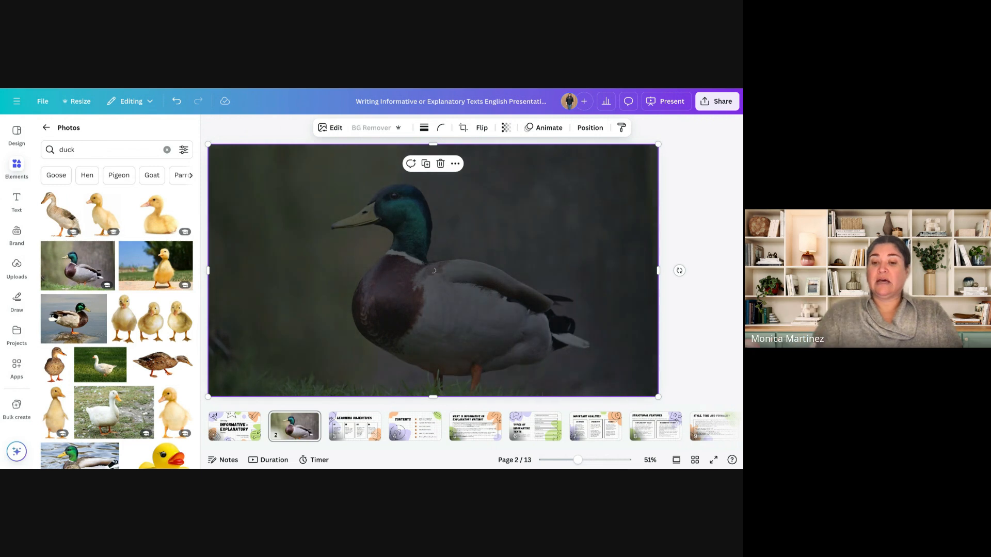
{"action": "left_click", "coordinate": [687, 238]}
{"action": "left_click", "coordinate": [444, 289]}
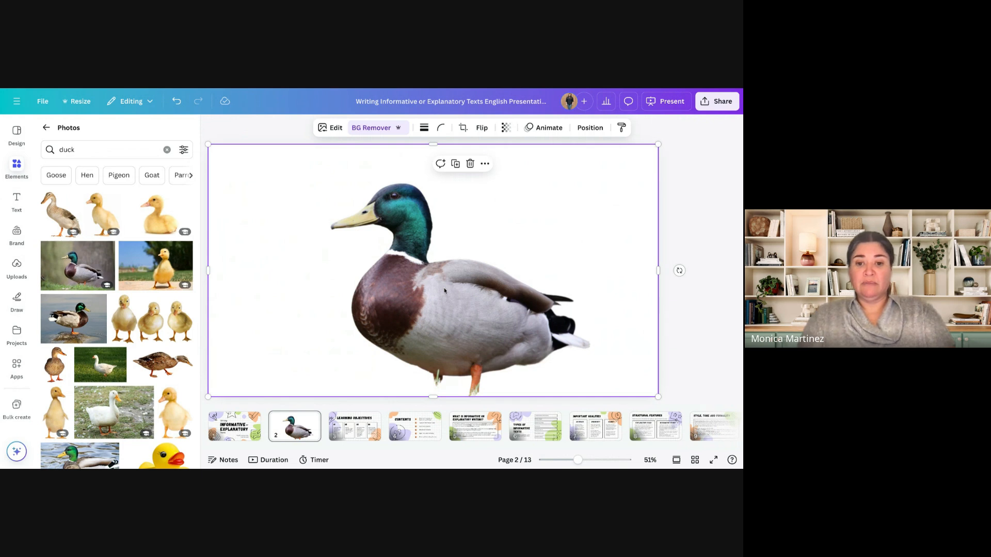
{"action": "left_click_drag", "start_coordinate": [445, 291], "coordinate": [445, 308]}
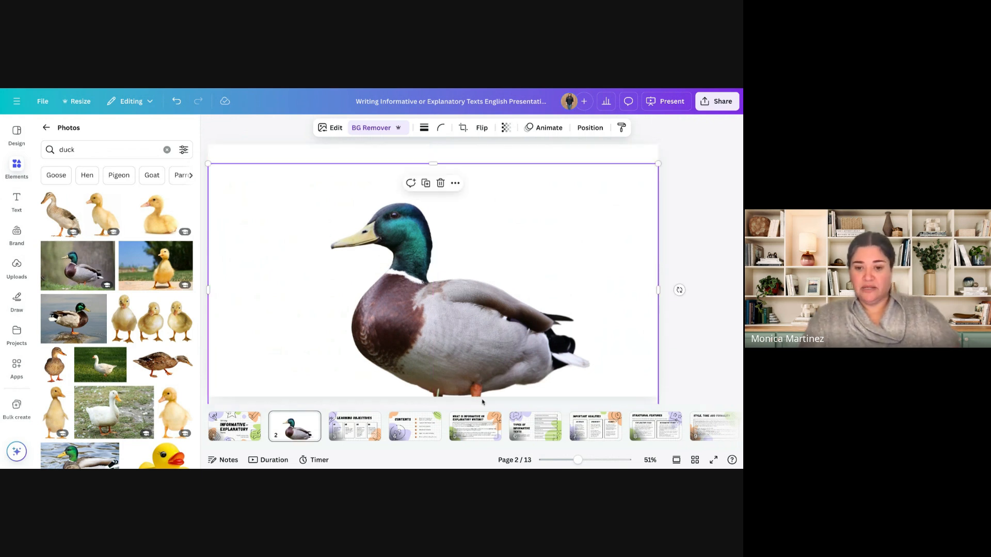
- Paste the cut-out mallard onto the "Types of Informative Texts" page and shrink it into the page's lower-right corner
{"action": "left_click", "coordinate": [475, 426]}
{"action": "left_click", "coordinate": [535, 425]}
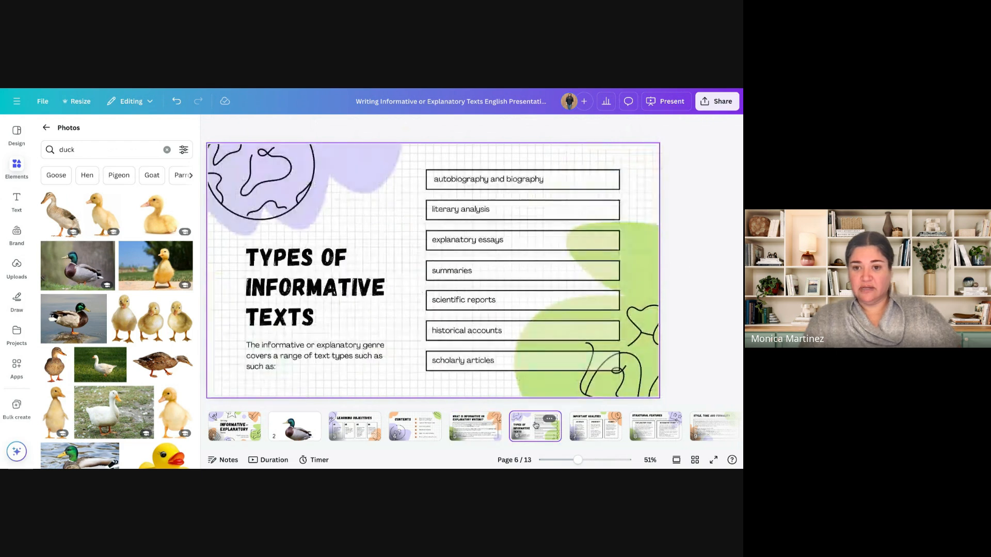
{"action": "key", "text": "ctrl+v"}
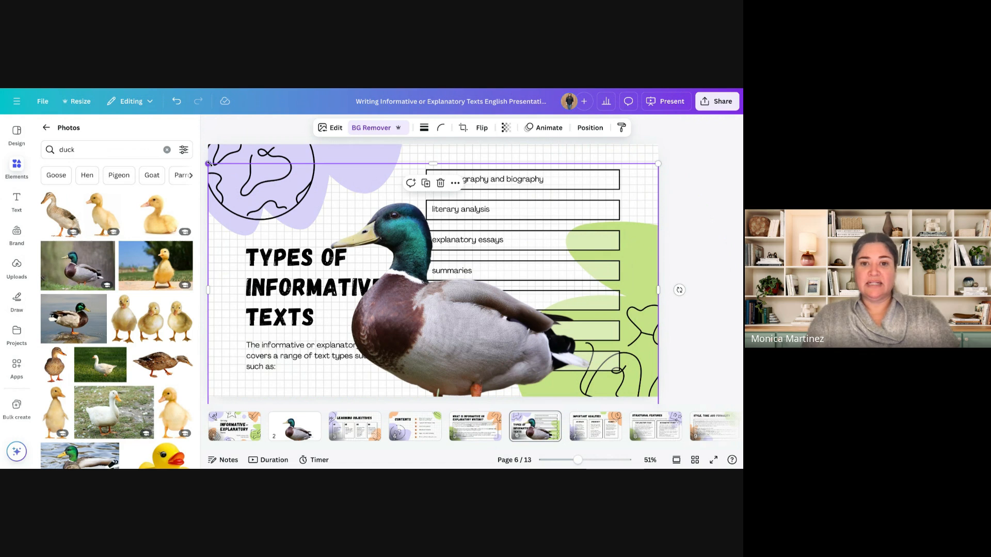
{"action": "left_click_drag", "start_coordinate": [208, 164], "coordinate": [443, 297]}
{"action": "left_click_drag", "start_coordinate": [570, 373], "coordinate": [607, 366]}
{"action": "left_click", "coordinate": [687, 242]}
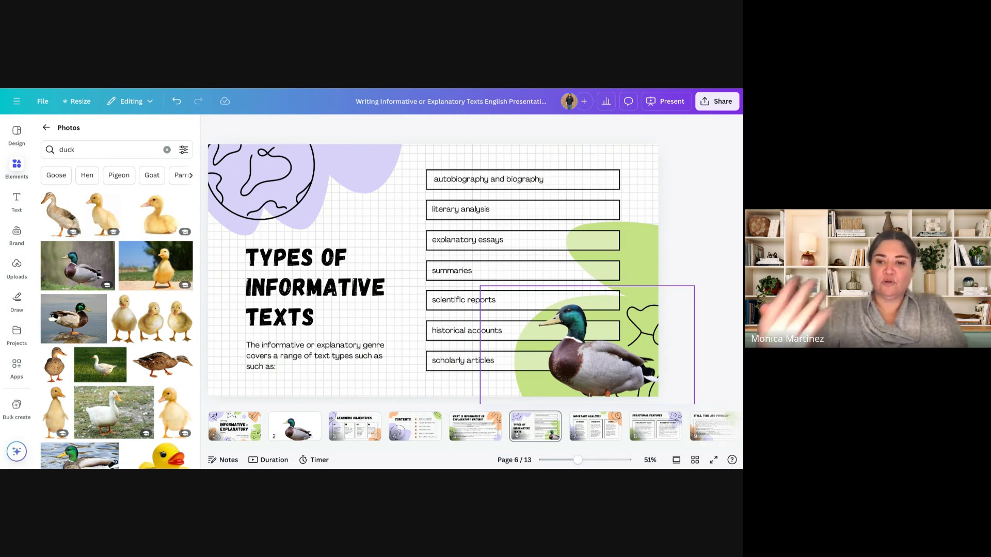
{"action": "left_click", "coordinate": [594, 351]}
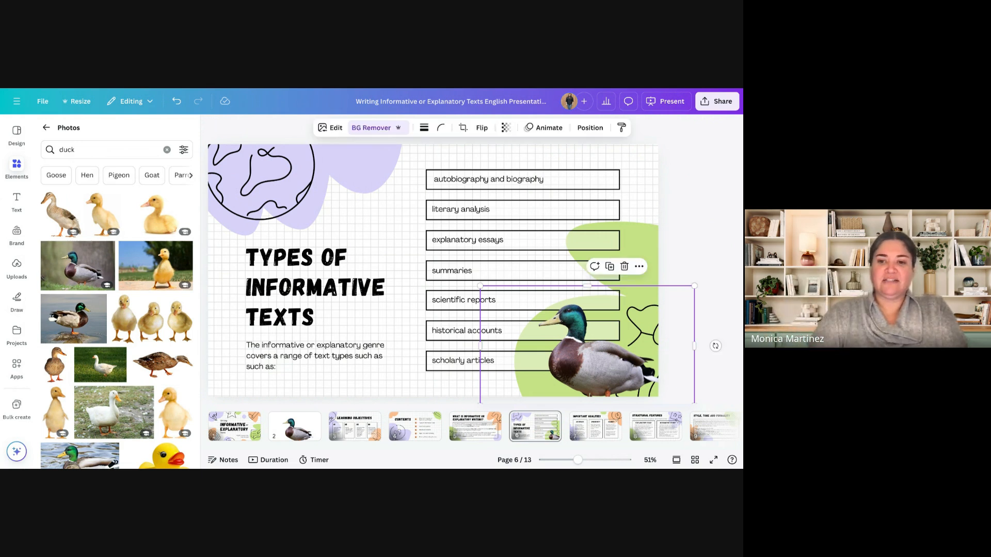
- Return to page 2 and undo the duck edits back to the mallard photo with its original background
{"action": "left_click", "coordinate": [308, 426]}
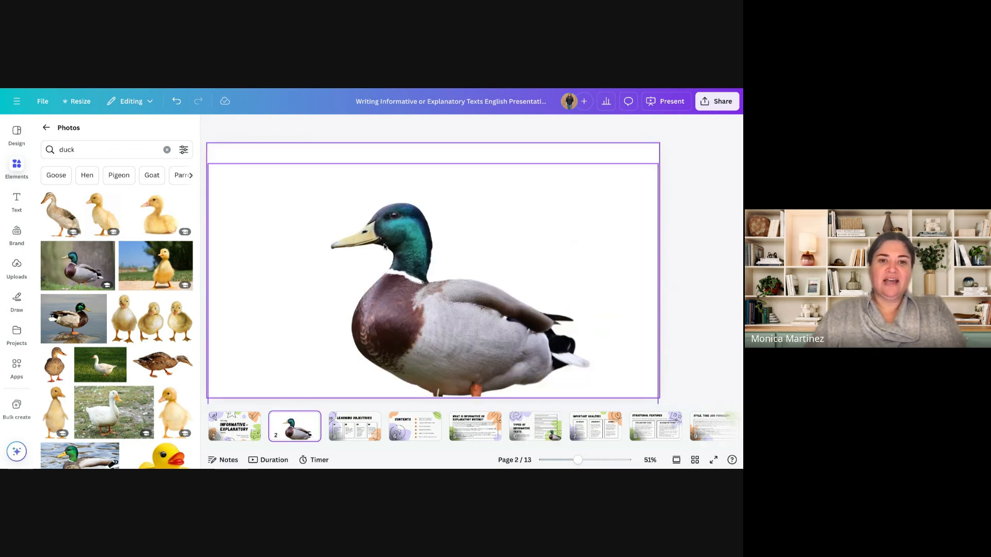
{"action": "left_click", "coordinate": [292, 154]}
{"action": "key", "text": "ctrl+z"}
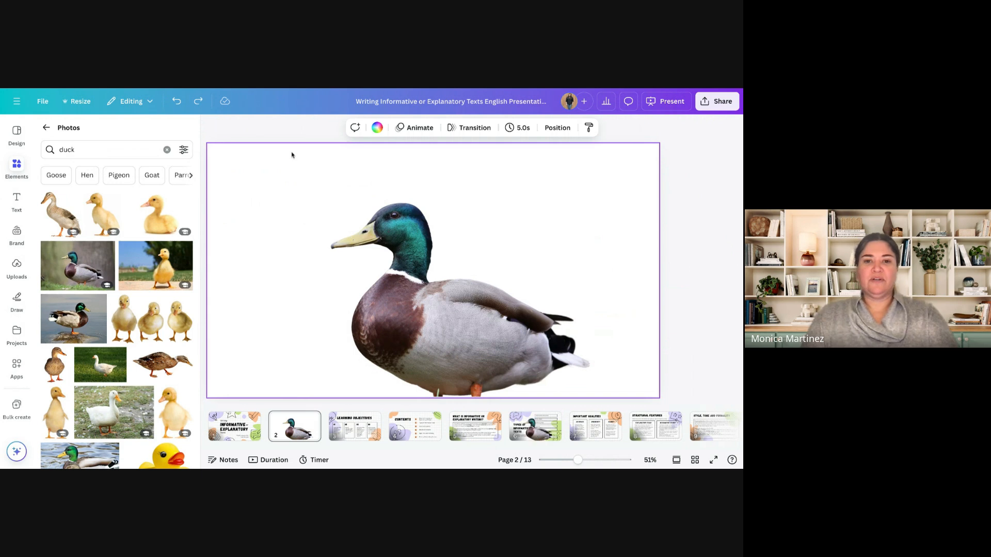
{"action": "key", "text": "ctrl+z"}
{"action": "key", "text": "ctrl+z"}
{"action": "key", "text": "ctrl+z"}
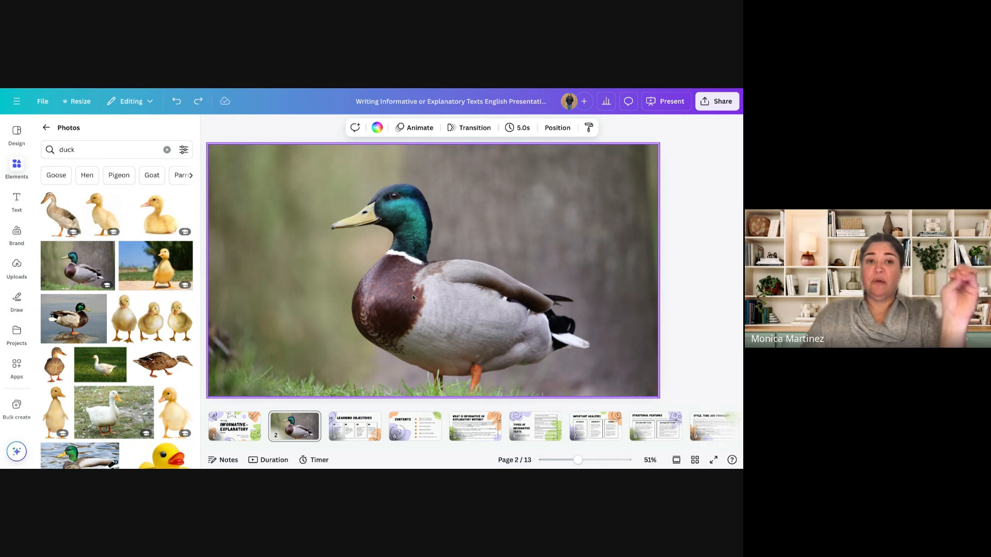
- Use Magic Grab on the mallard photo to separate the whole duck from its background
{"action": "left_click", "coordinate": [292, 187]}
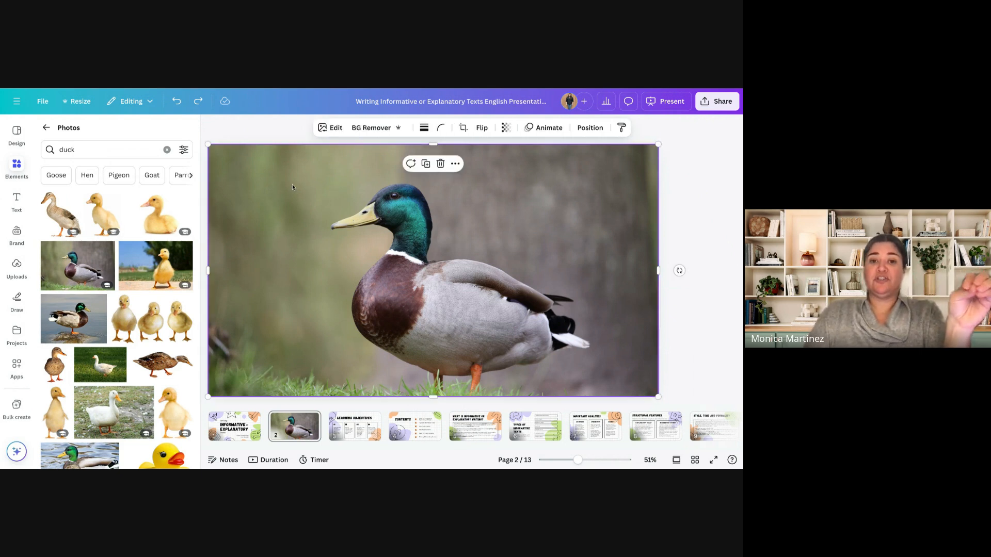
{"action": "left_click", "coordinate": [328, 129]}
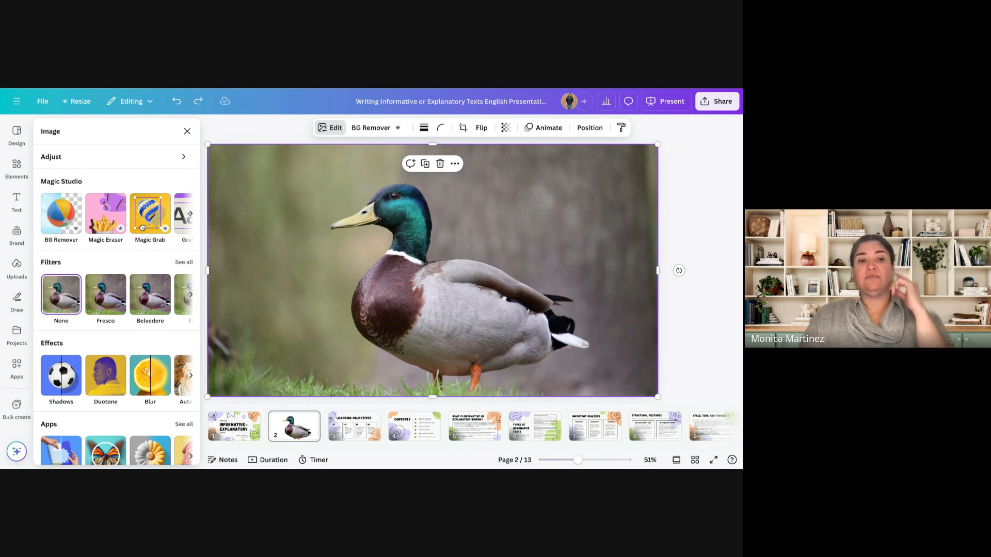
{"action": "left_click", "coordinate": [152, 216]}
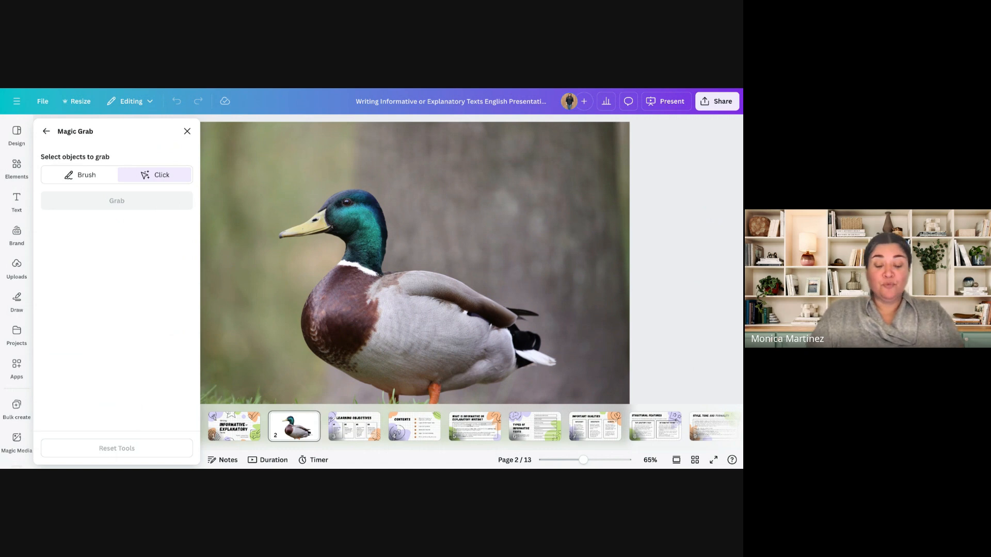
{"action": "left_click", "coordinate": [355, 290]}
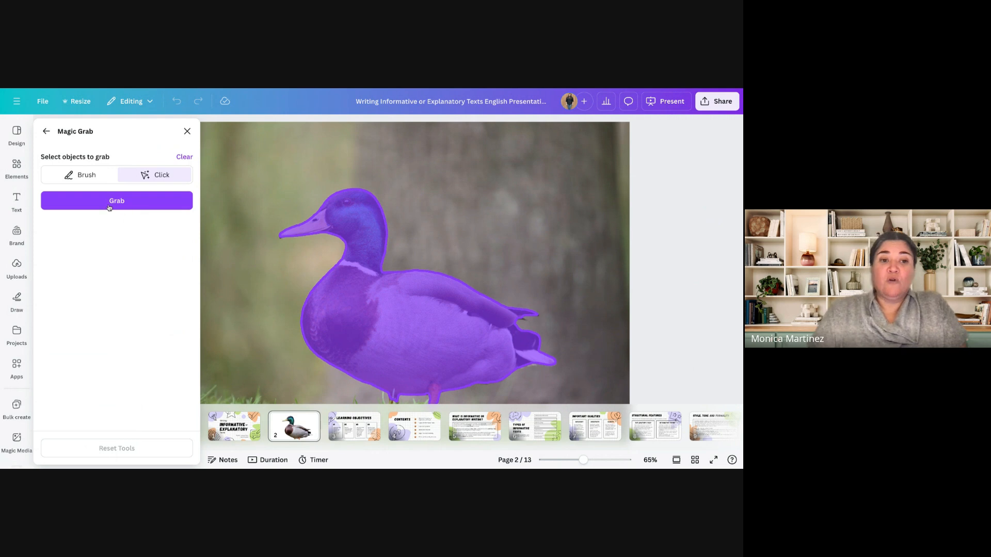
{"action": "left_click", "coordinate": [133, 206]}
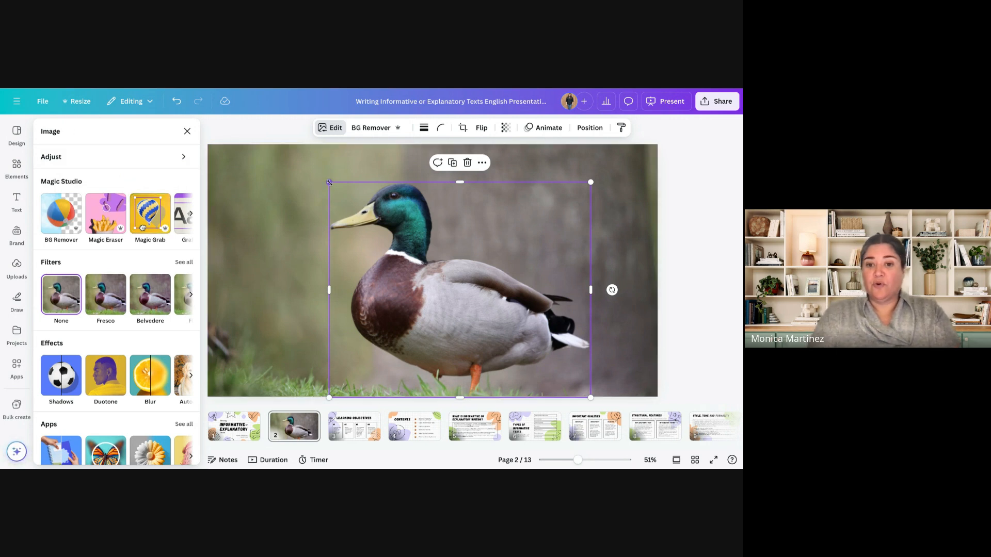
- Shrink the grabbed mallard, shift it down and to the left, and delete it from the background photo
{"action": "left_click_drag", "start_coordinate": [329, 182], "coordinate": [351, 200]}
{"action": "left_click_drag", "start_coordinate": [469, 333], "coordinate": [389, 362]}
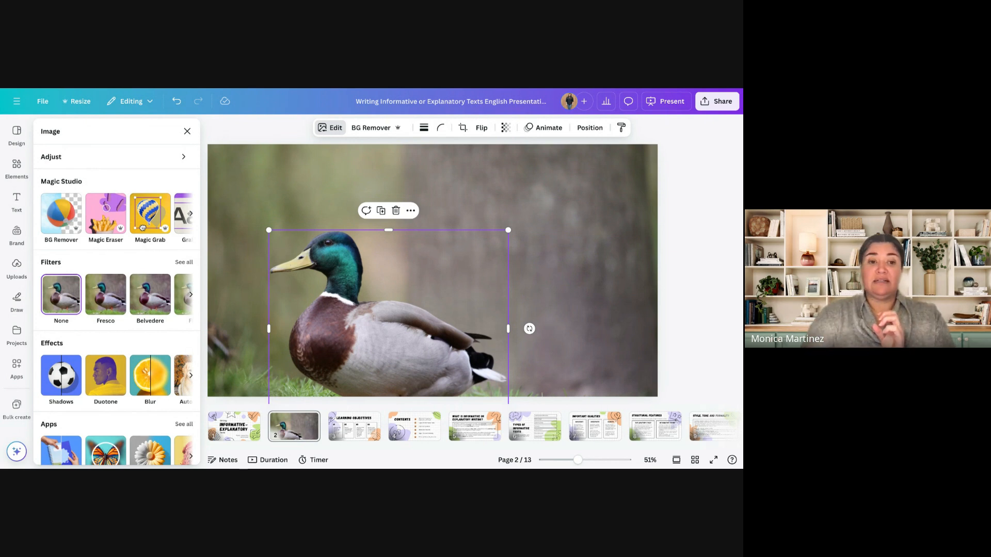
{"action": "key", "text": "Delete"}
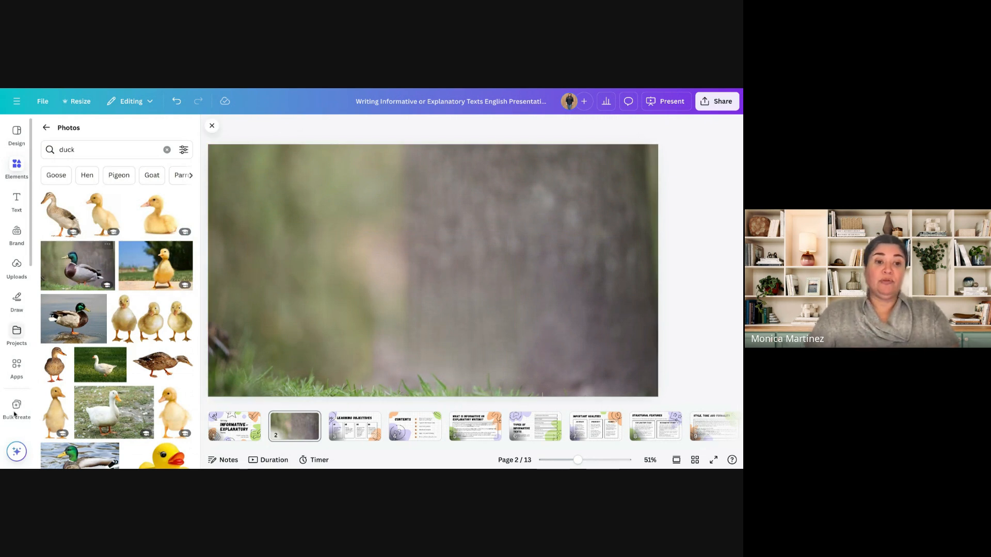
- Add the standing yellow duckling photo, shrink it, and place it on the grass right of the page's centre
{"action": "left_click", "coordinate": [103, 220]}
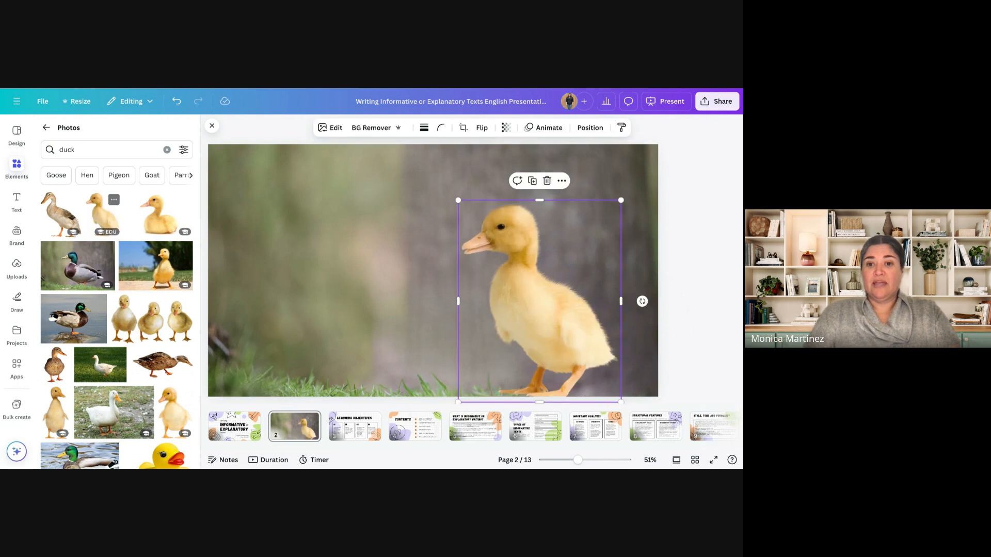
{"action": "left_click_drag", "start_coordinate": [526, 294], "coordinate": [443, 288]}
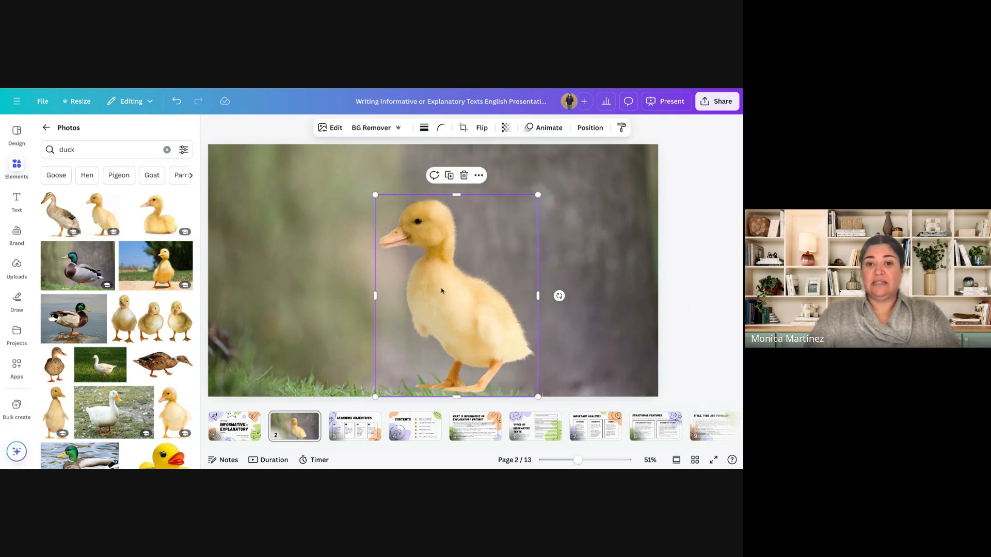
{"action": "left_click_drag", "start_coordinate": [375, 194], "coordinate": [433, 267]}
{"action": "left_click_drag", "start_coordinate": [484, 342], "coordinate": [525, 340]}
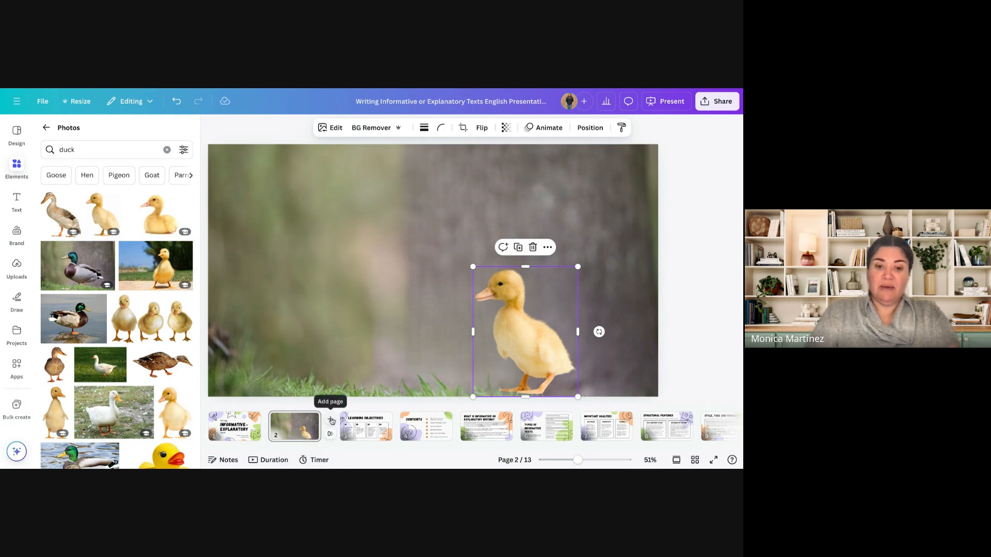
- Add a new page after page 2 and fill it with the recently used pink-and-blue space video
{"action": "left_click", "coordinate": [331, 421]}
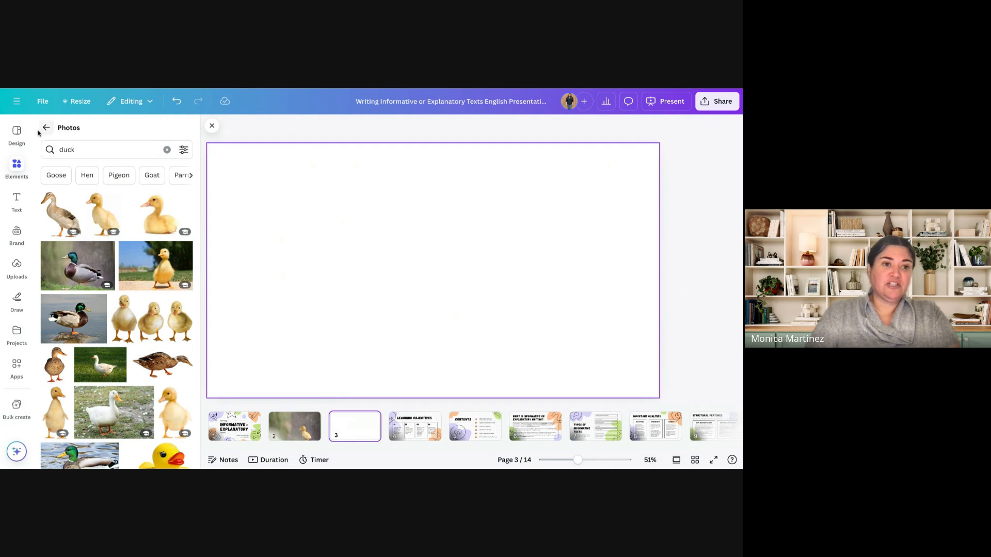
{"action": "left_click", "coordinate": [46, 129]}
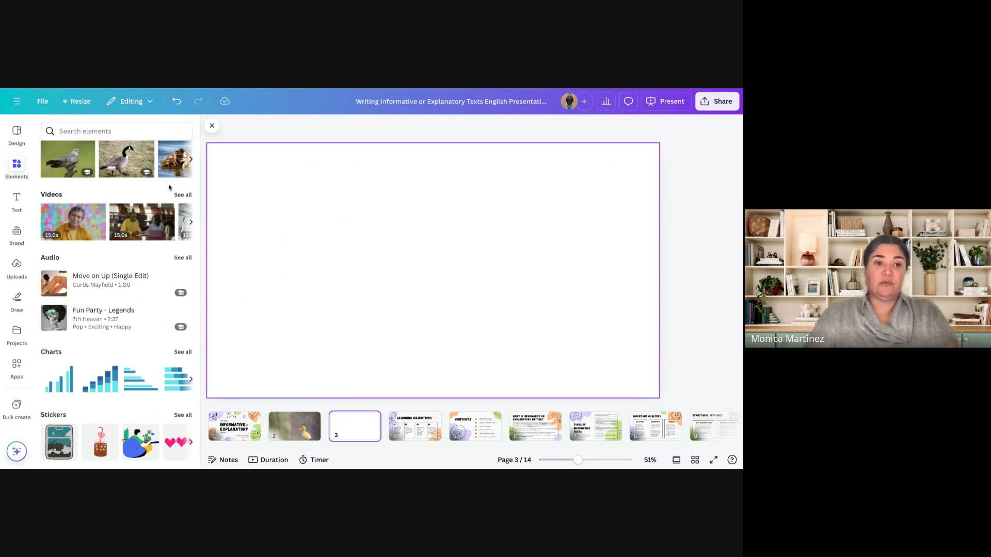
{"action": "left_click", "coordinate": [182, 195]}
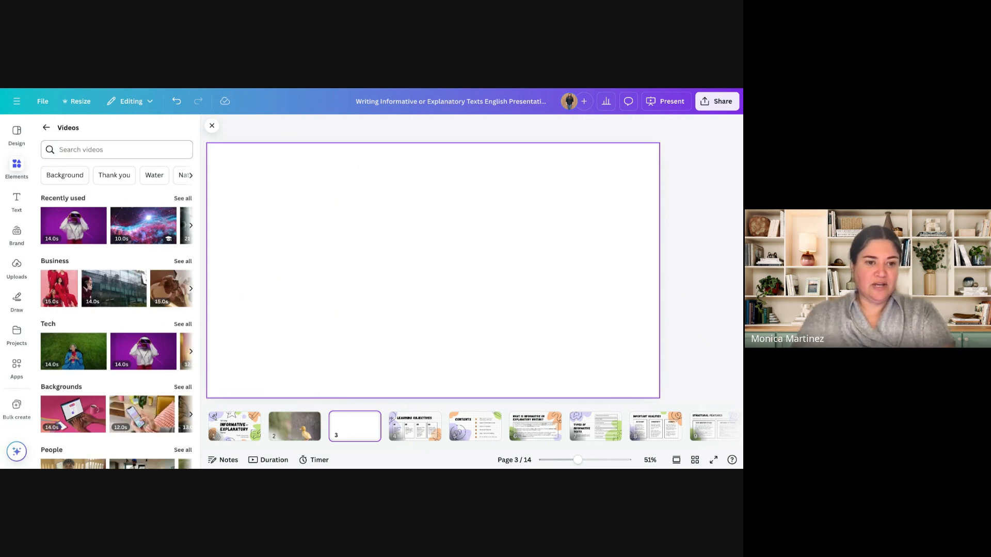
{"action": "left_click", "coordinate": [124, 224]}
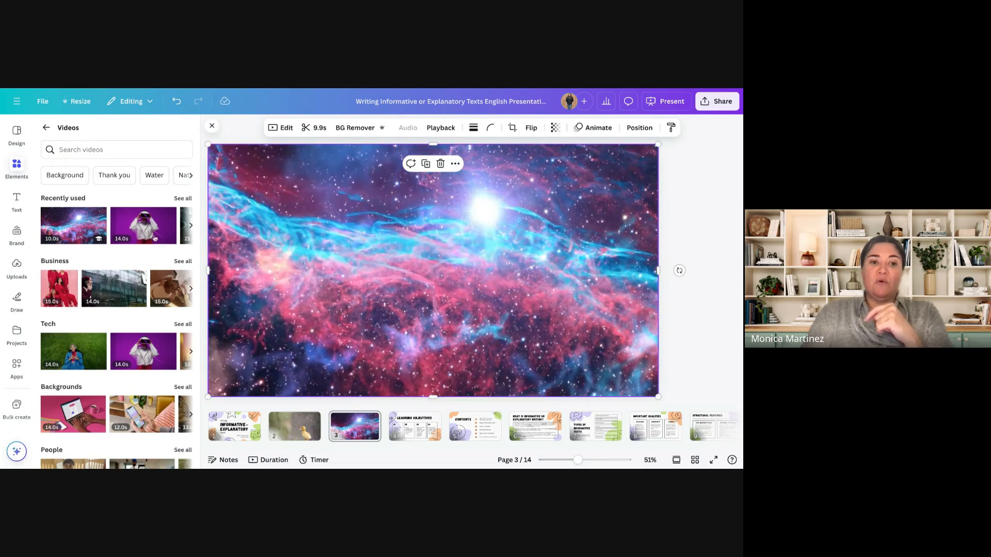
- Overlay the purple VR headset video on the space video, enlarged to cover the page, and remove its background
{"action": "left_click", "coordinate": [149, 233]}
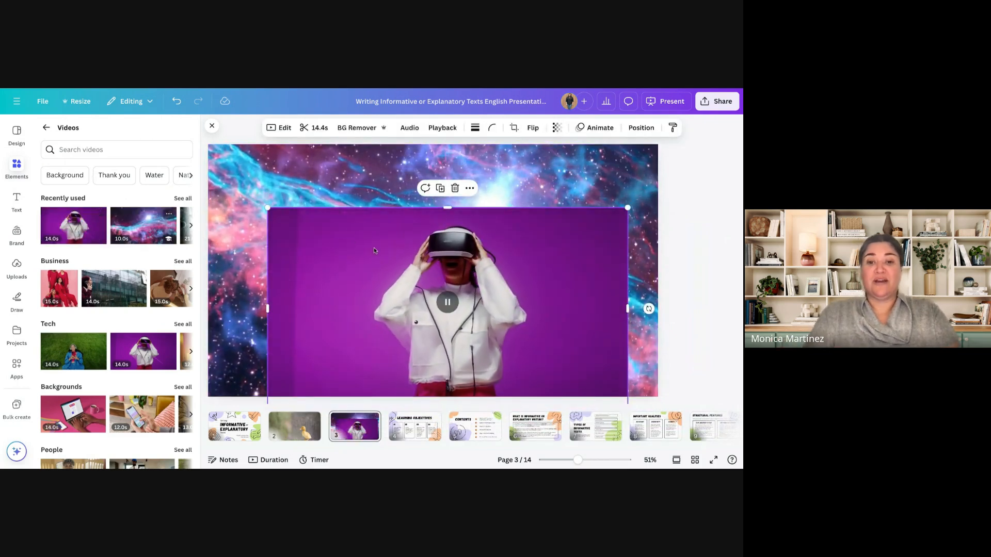
{"action": "left_click_drag", "start_coordinate": [374, 248], "coordinate": [368, 240]}
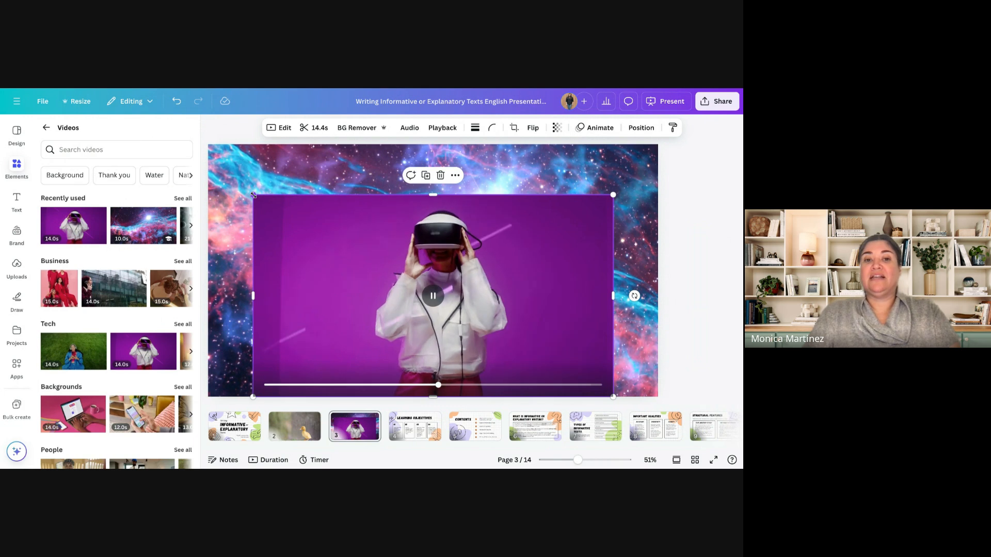
{"action": "left_click_drag", "start_coordinate": [251, 193], "coordinate": [207, 164]}
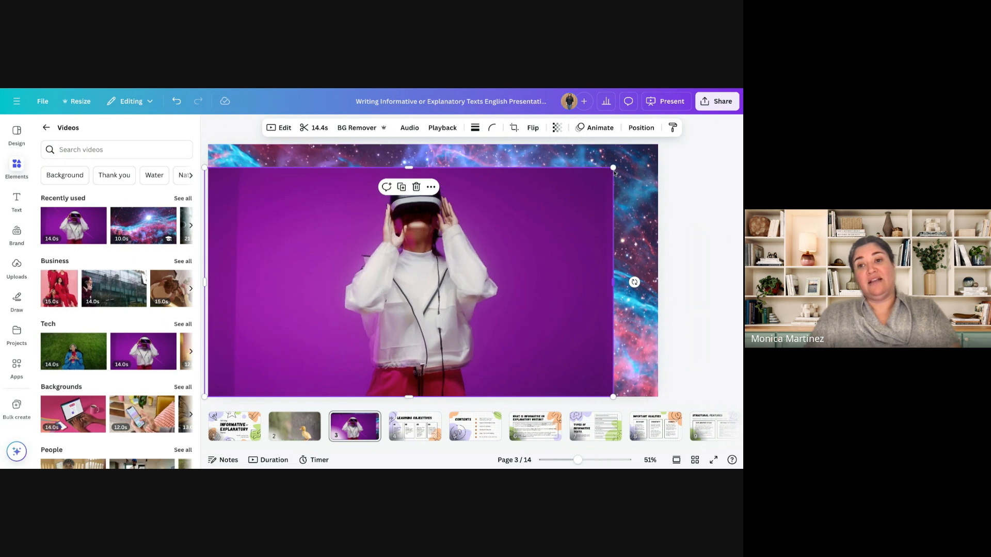
{"action": "left_click_drag", "start_coordinate": [613, 168], "coordinate": [666, 140]}
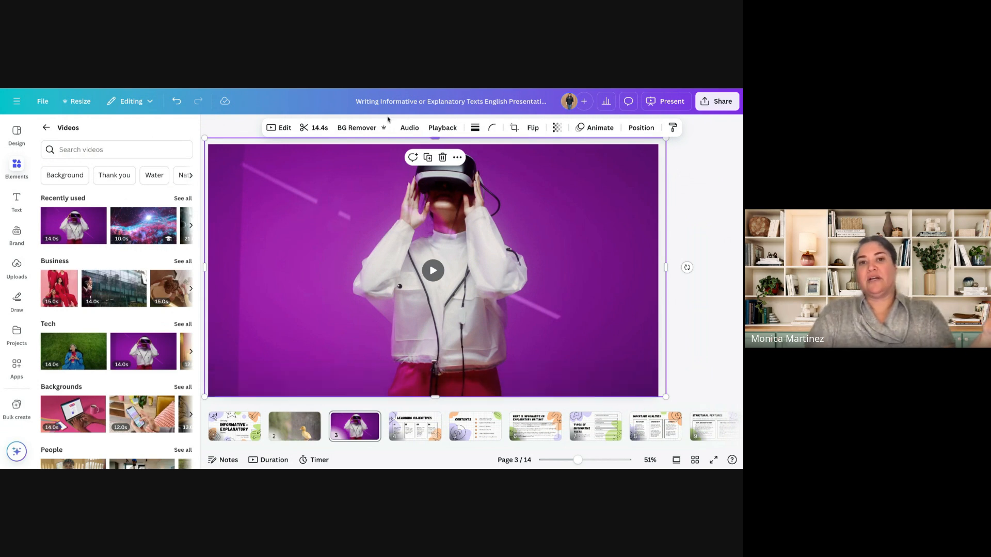
{"action": "left_click", "coordinate": [360, 127]}
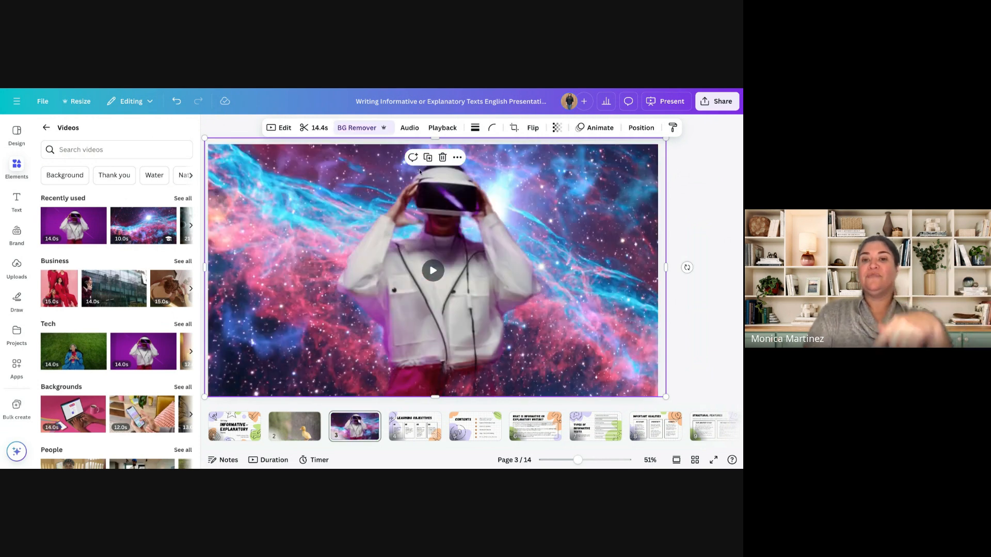
- Nudge the VR headset video slightly down on page 3 and preview the page as a full-screen presentation
{"action": "mouse_move", "coordinate": [452, 207]}
{"action": "left_mouse_down"}
{"action": "mouse_move", "coordinate": [458, 228]}
{"action": "mouse_move", "coordinate": [448, 216]}
{"action": "left_mouse_up"}
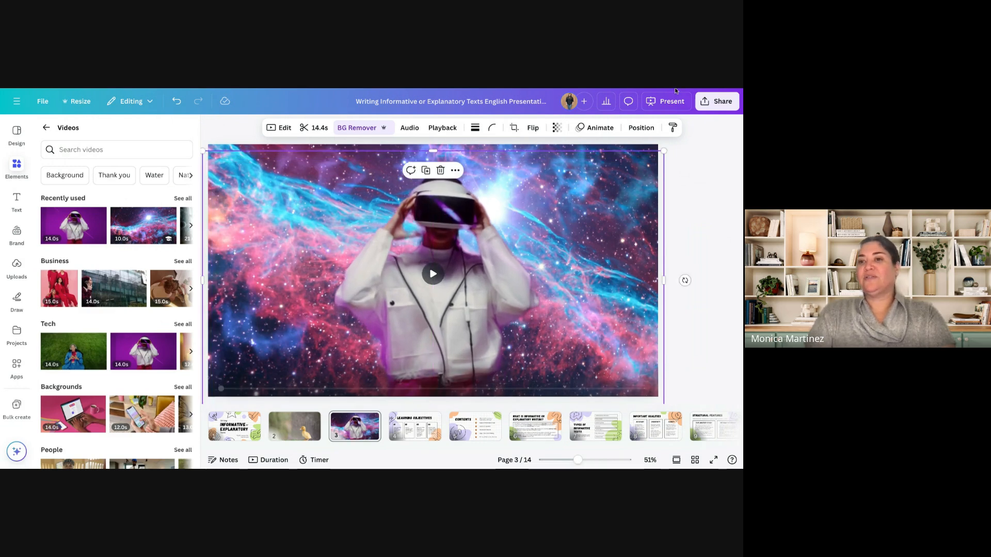
{"action": "left_click", "coordinate": [668, 101]}
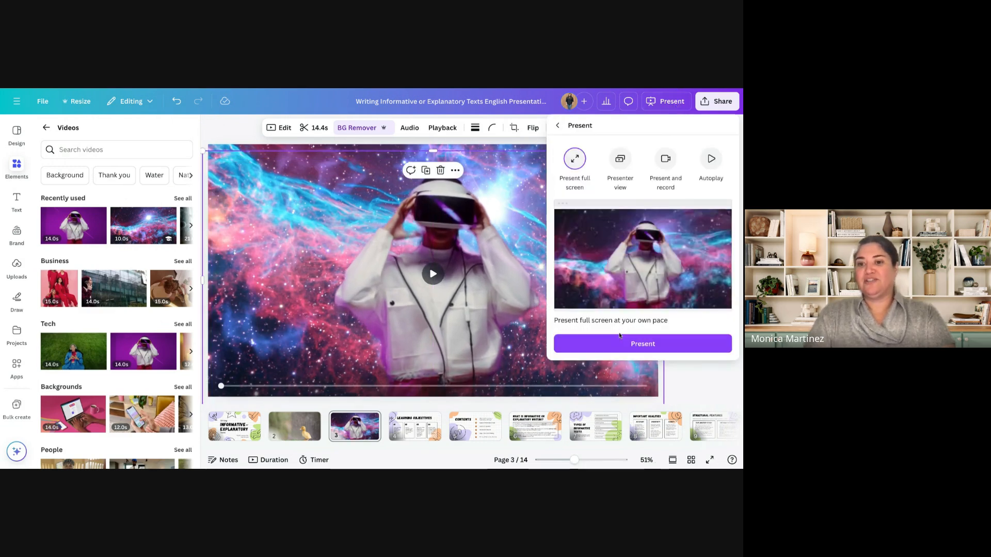
{"action": "left_click", "coordinate": [623, 344]}
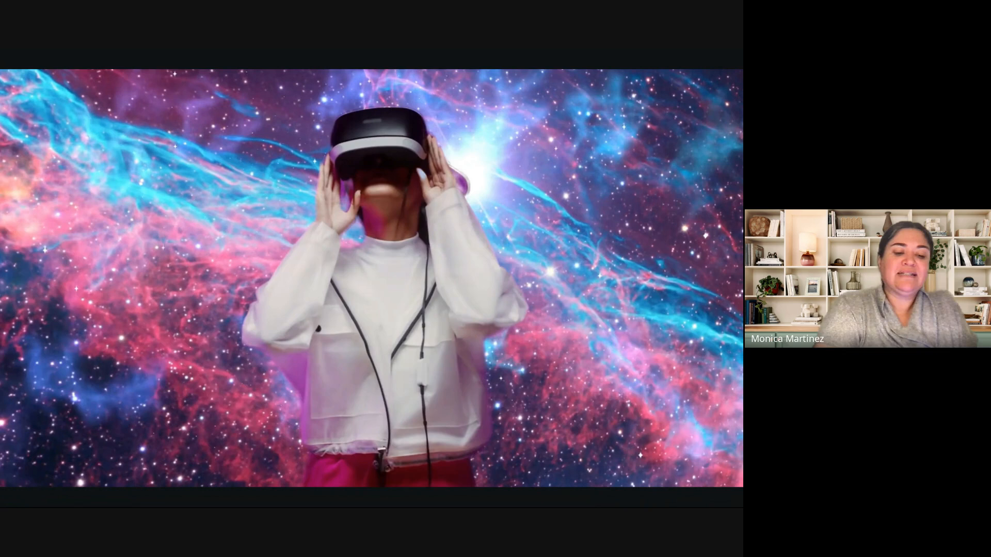
{"action": "key", "text": "Escape"}
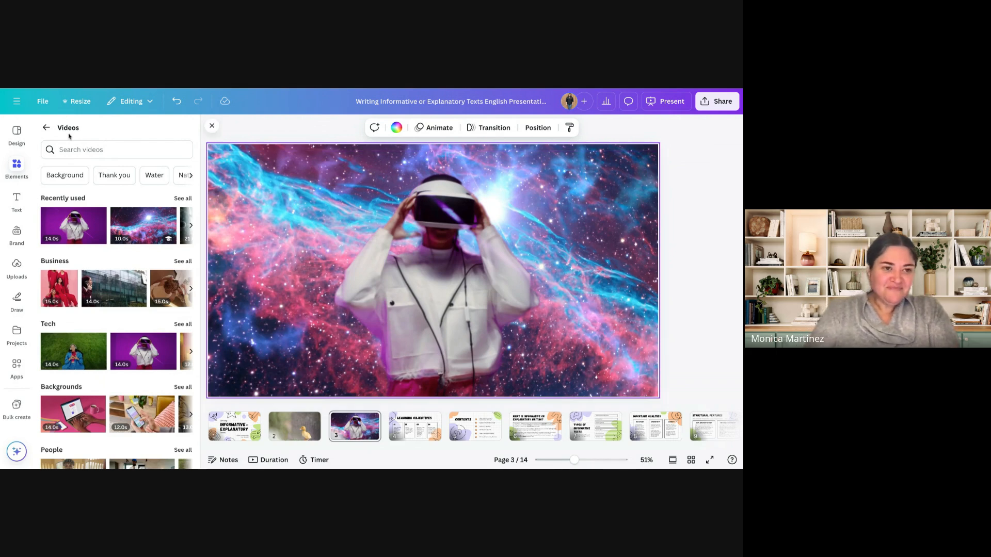
- Close the video and elements library and return to the presentation's title page
{"action": "left_click", "coordinate": [47, 129]}
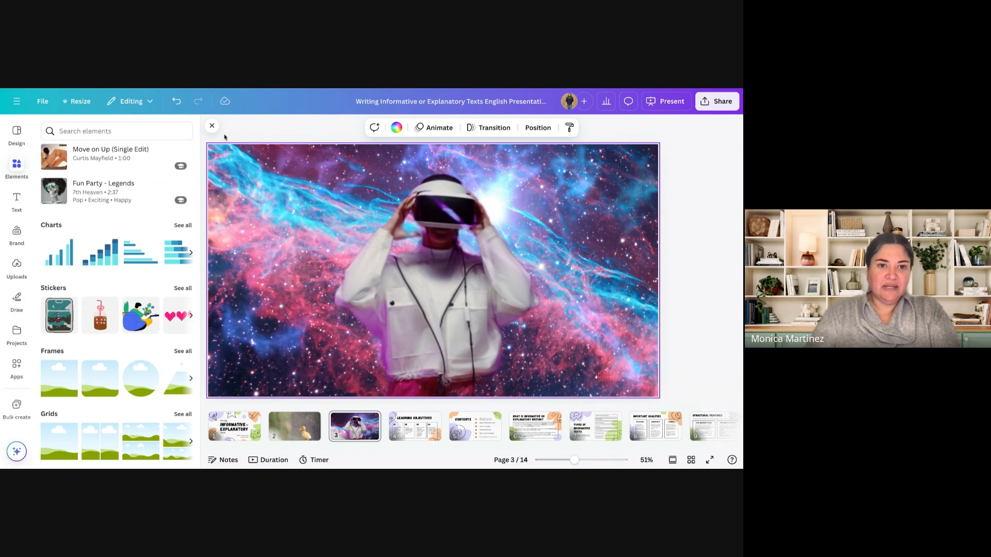
{"action": "left_click", "coordinate": [212, 125]}
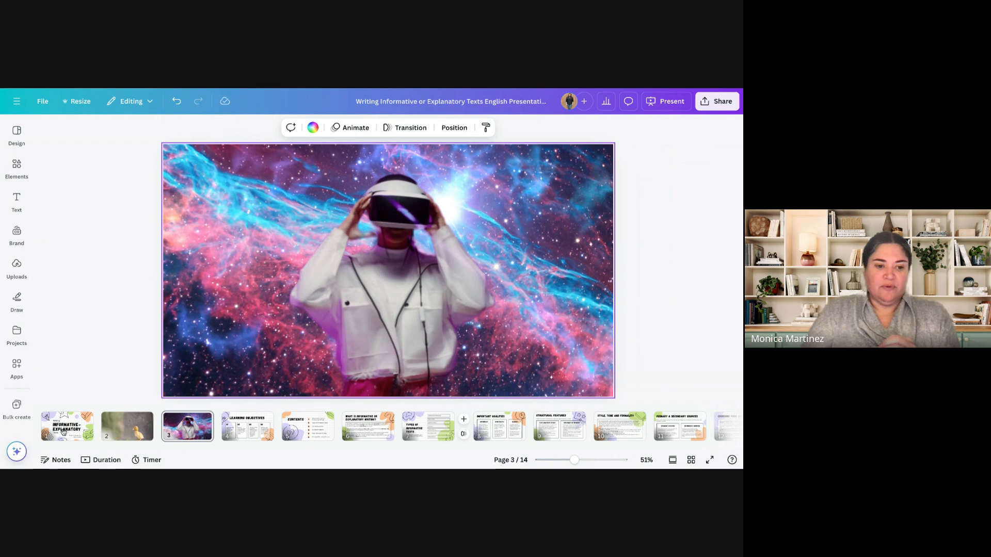
{"action": "left_click", "coordinate": [64, 432]}
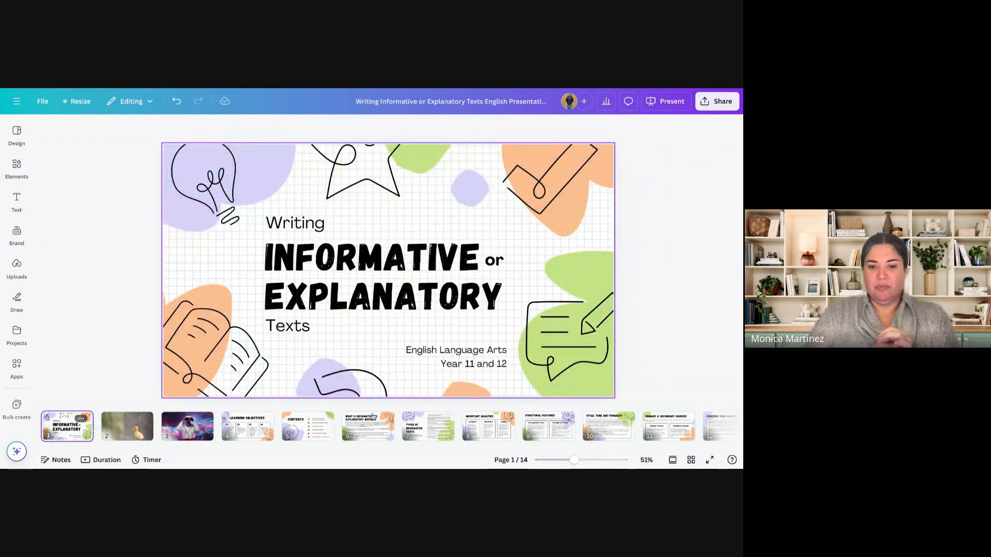
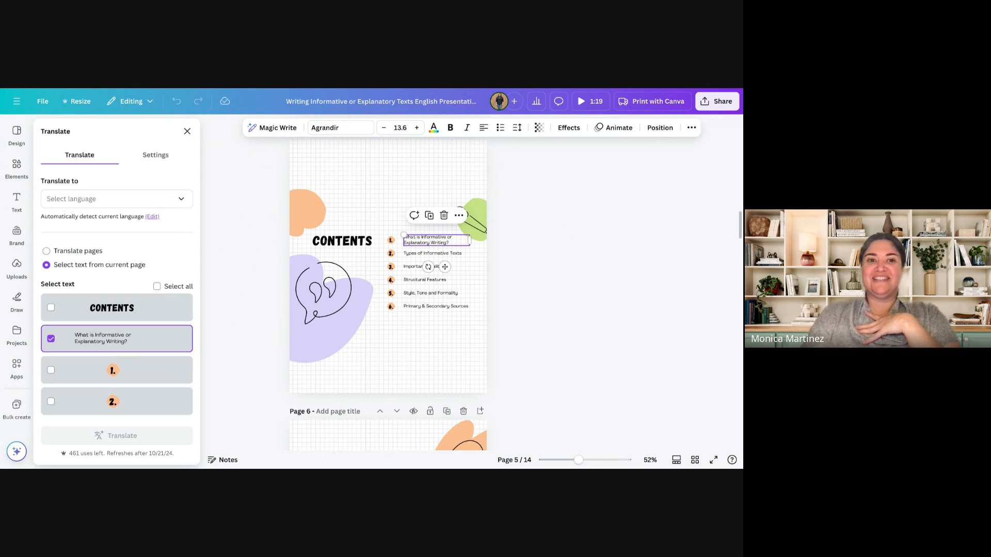
- Switch to the Canva home page and create a new blank Doc
{"action": "key", "text": "ctrl+Tab"}
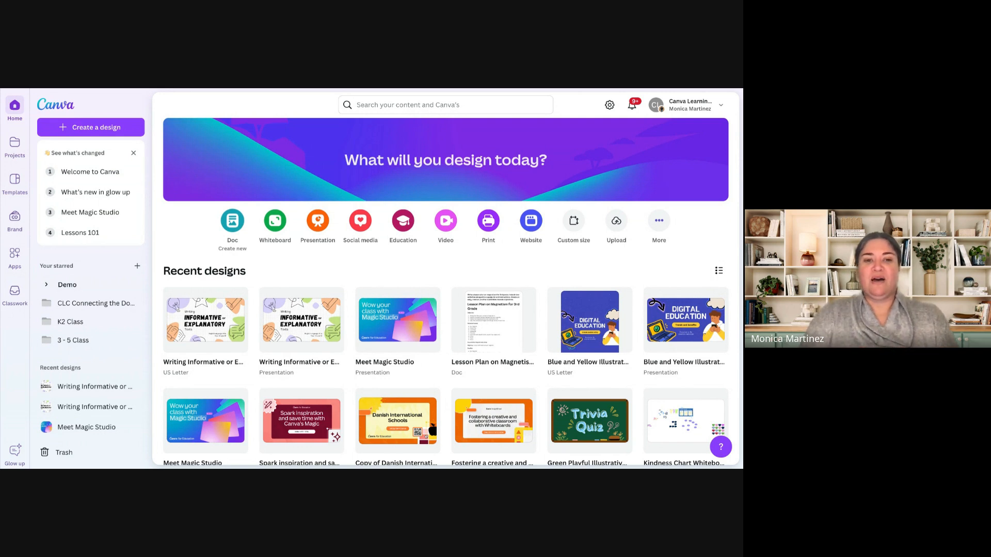
{"action": "left_click", "coordinate": [233, 221]}
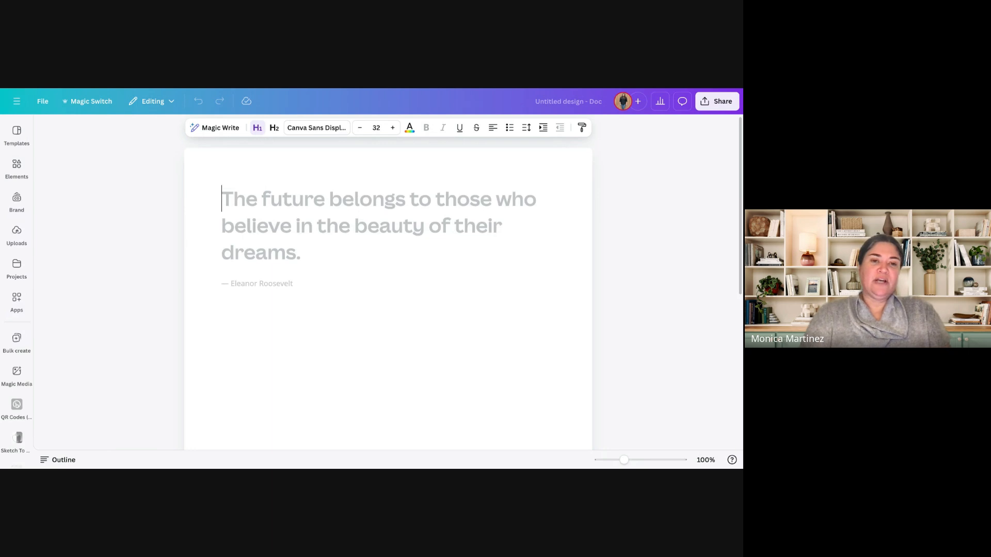
- Enter the Magic Write prompt "Write a lesson plan on Macbeth for 10th grade ELA. Include 3 guiding questions and 2 activities one easy and one hard."
{"action": "left_click", "coordinate": [206, 129]}
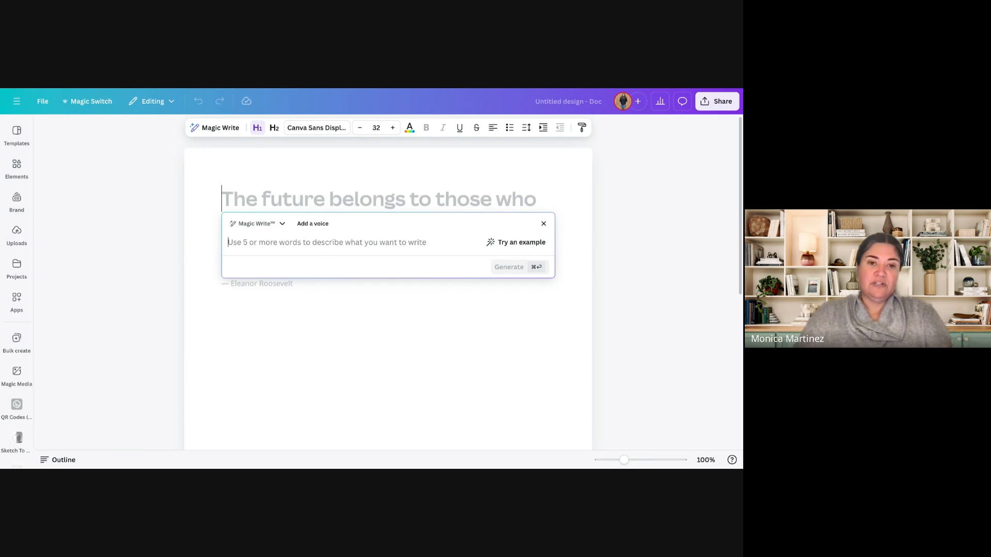
{"action": "type", "text": "W"}
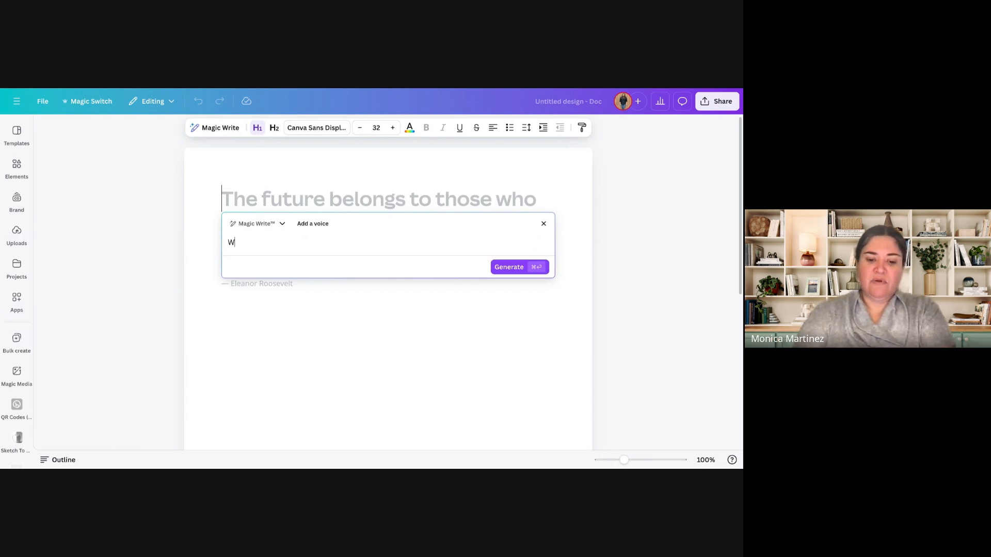
{"action": "type", "text": "rite a lesson "}
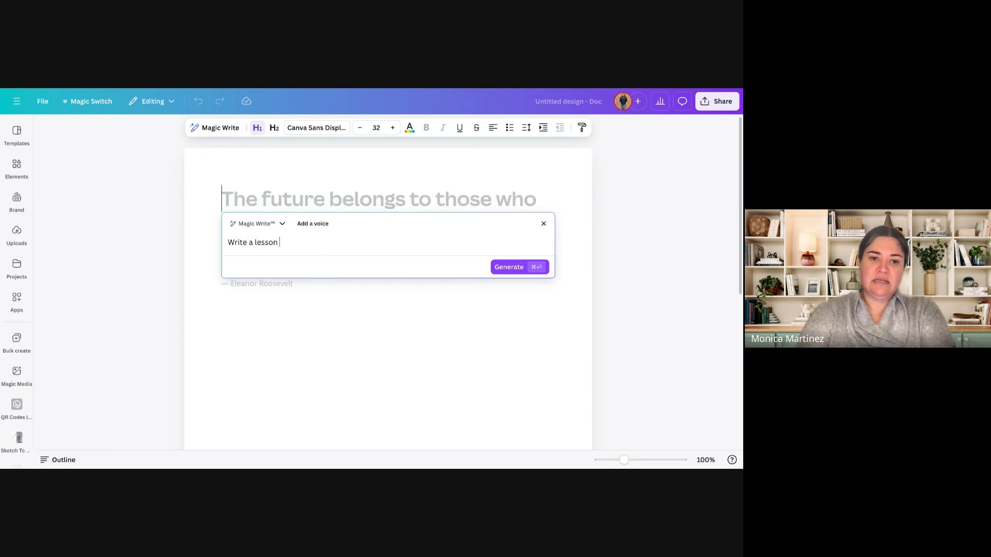
{"action": "type", "text": "plan on "}
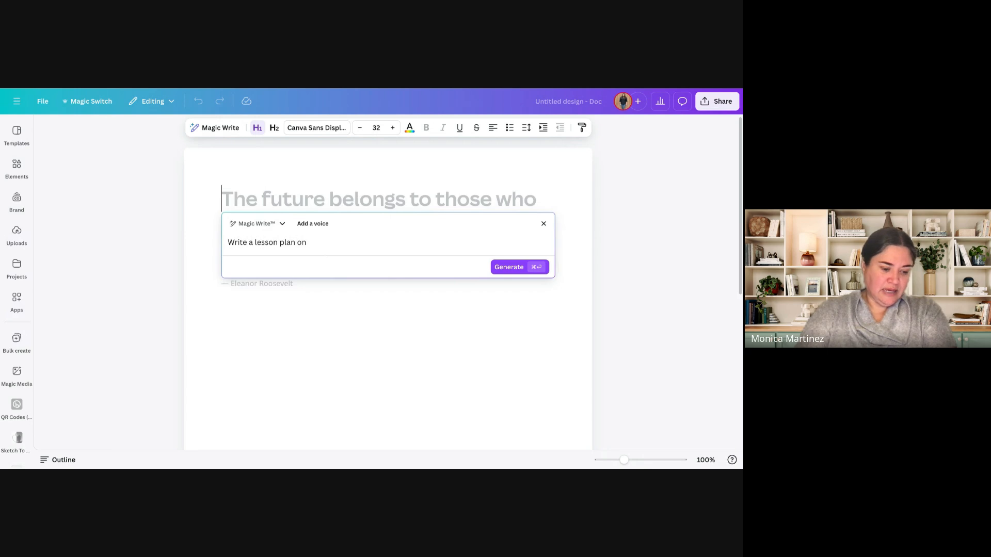
{"action": "type", "text": "Ma"}
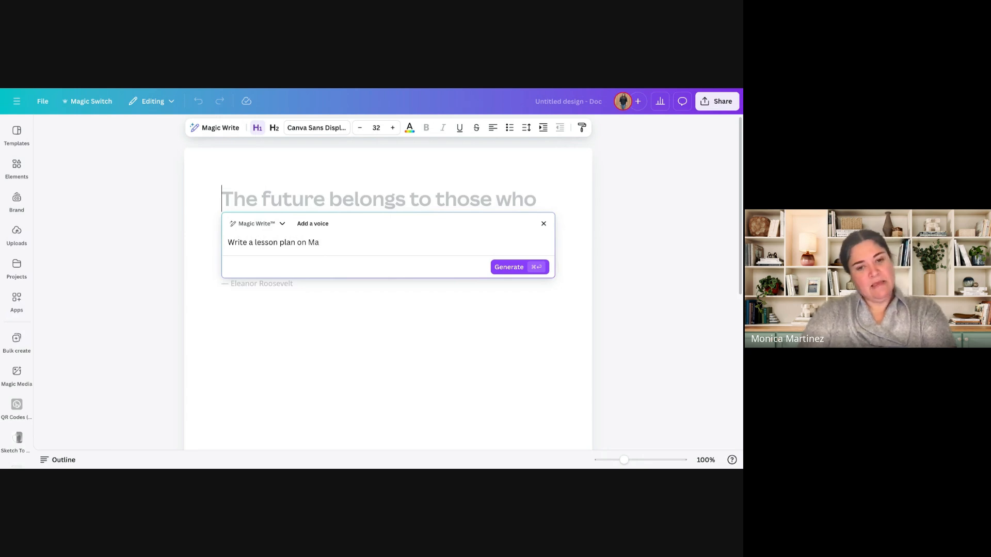
{"action": "type", "text": "cbeth"}
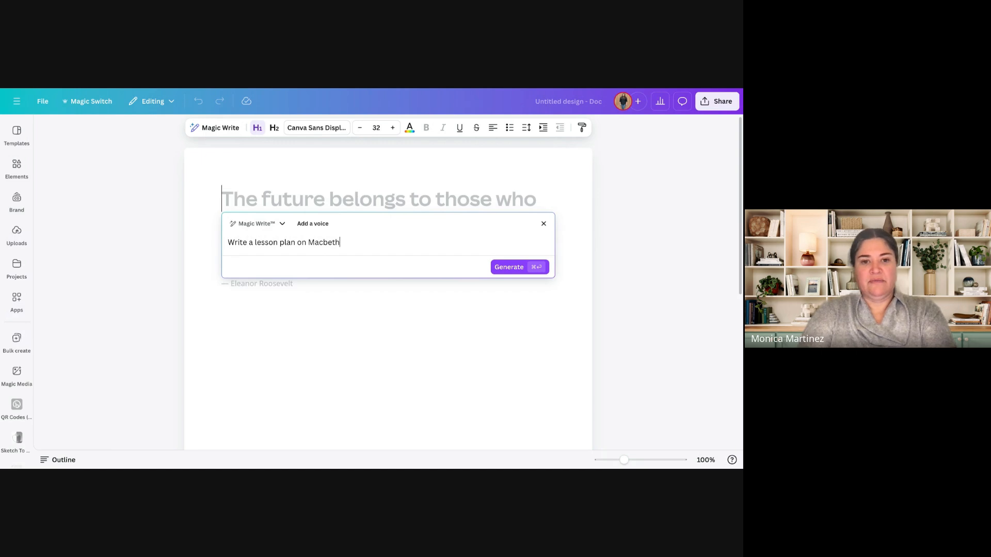
{"action": "type", "text": " for "}
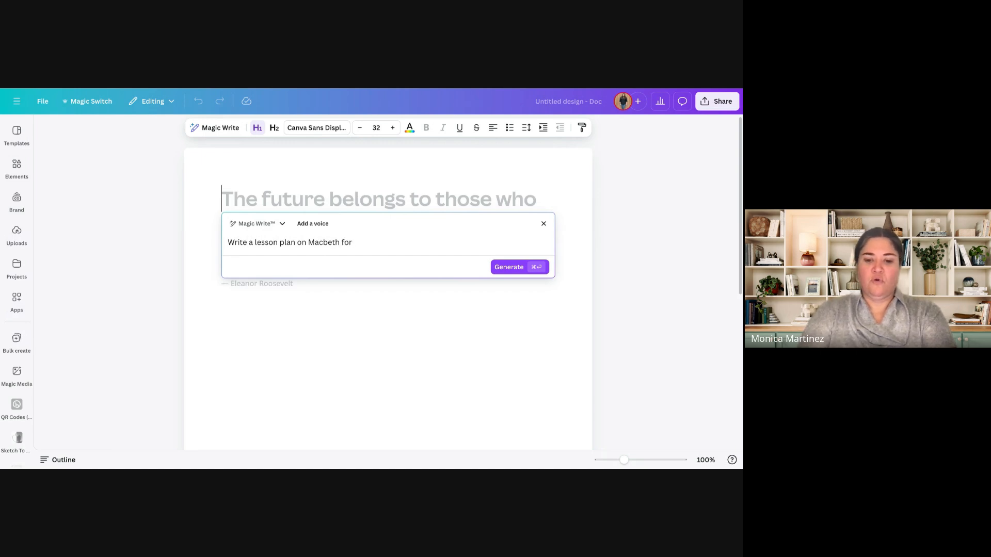
{"action": "type", "text": "10th"}
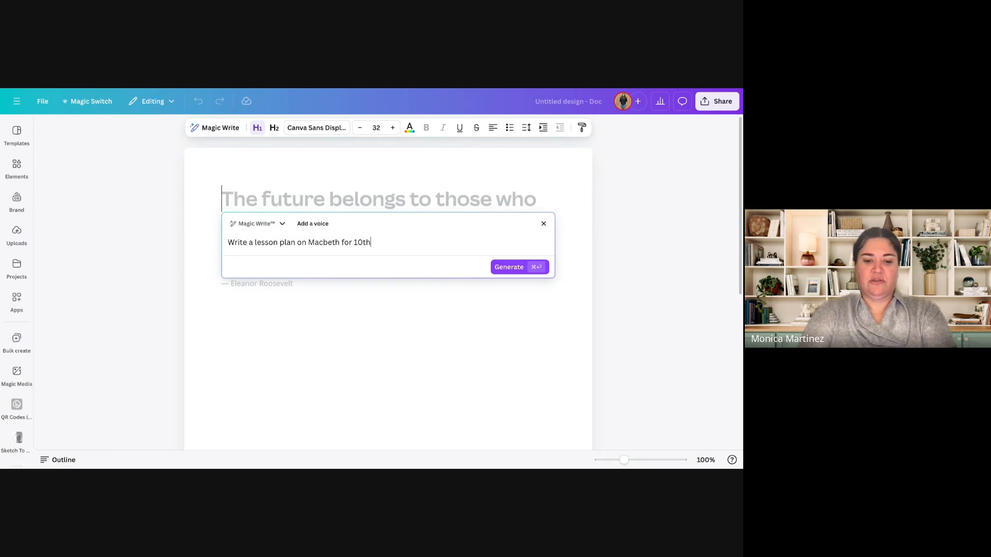
{"action": "type", "text": " grade ELA"}
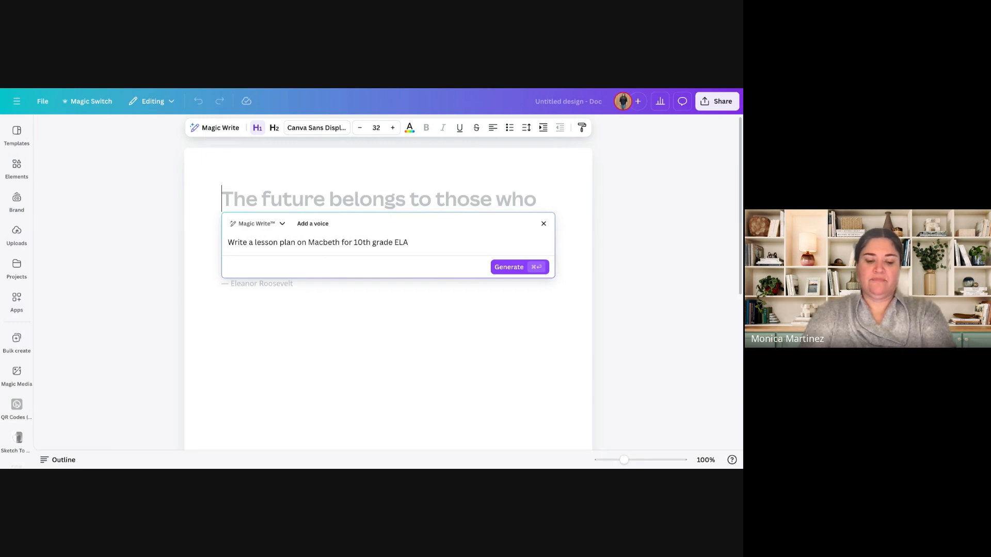
{"action": "type", "text": ". Inclu"}
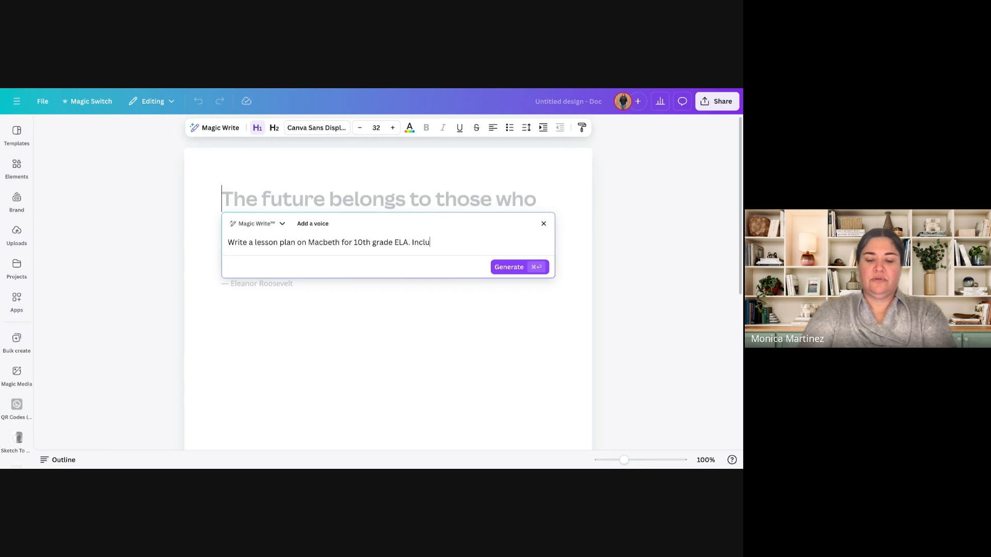
{"action": "type", "text": "de 3"}
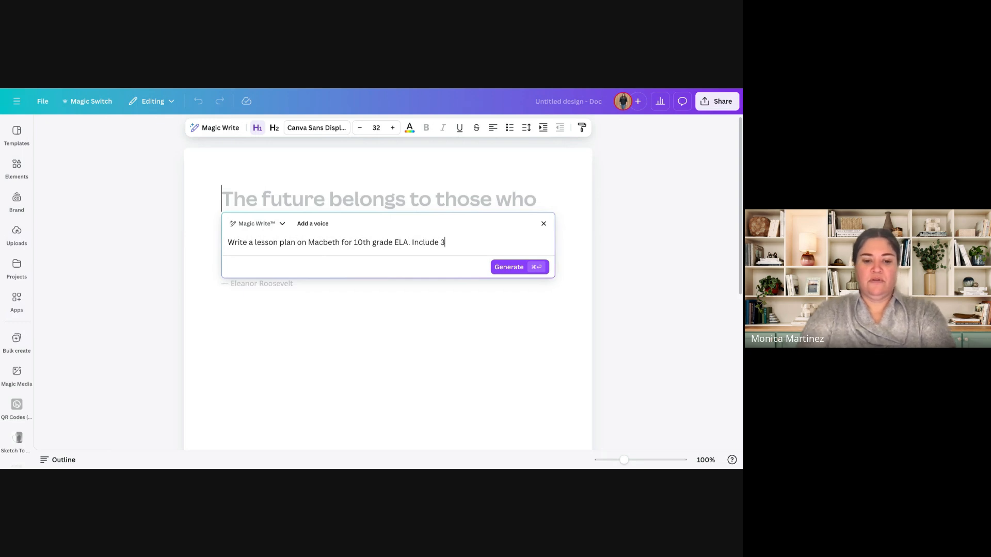
{"action": "type", "text": " guid"}
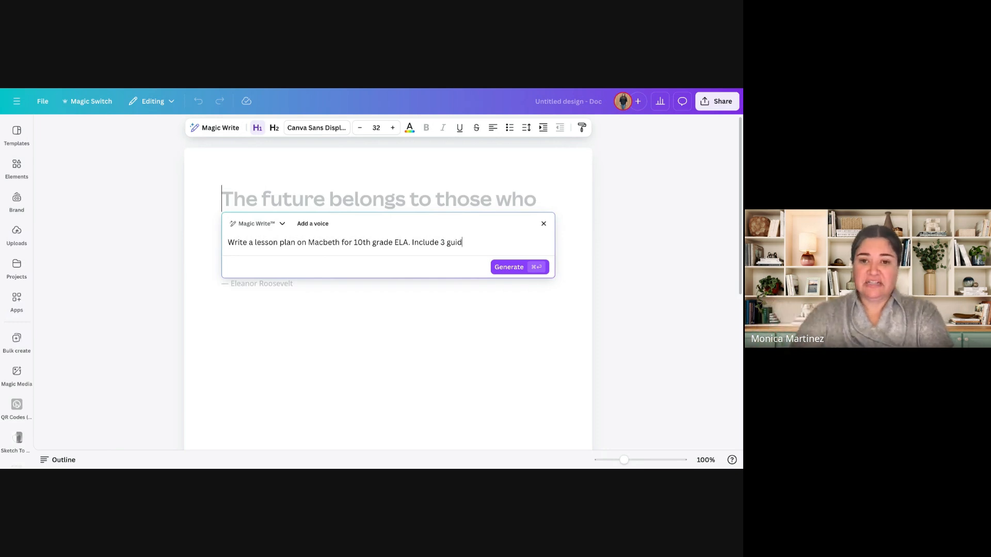
{"action": "type", "text": "ing questi"}
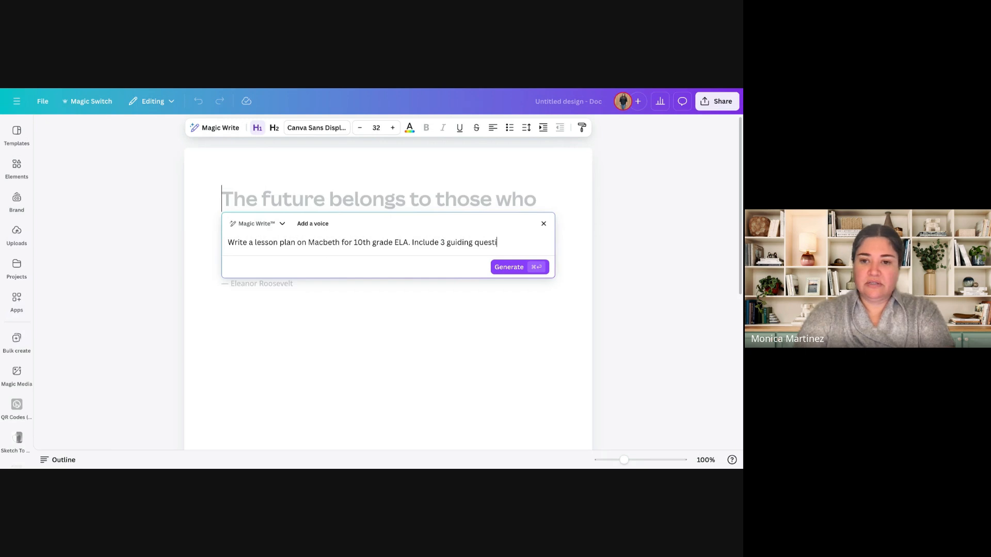
{"action": "type", "text": "ons and "}
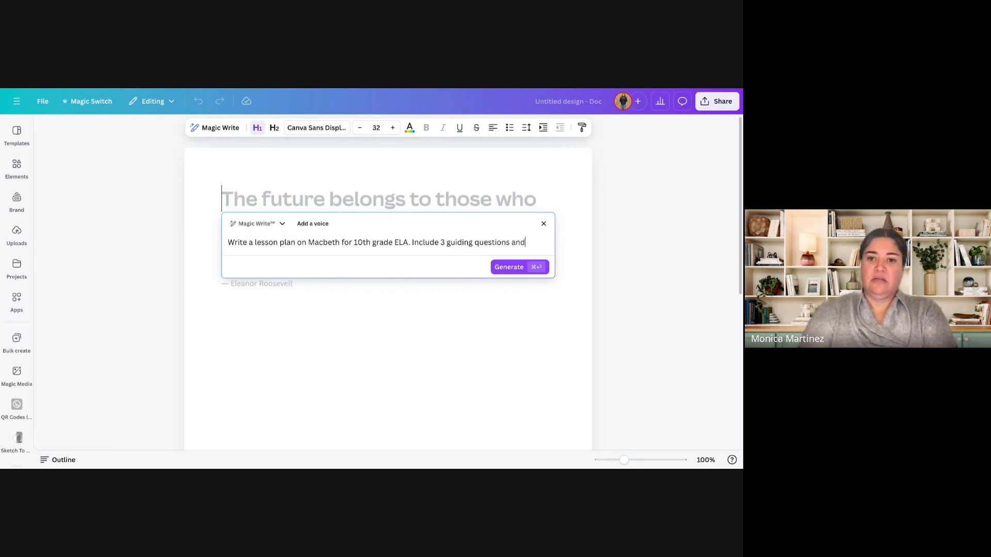
{"action": "type", "text": "2 a"}
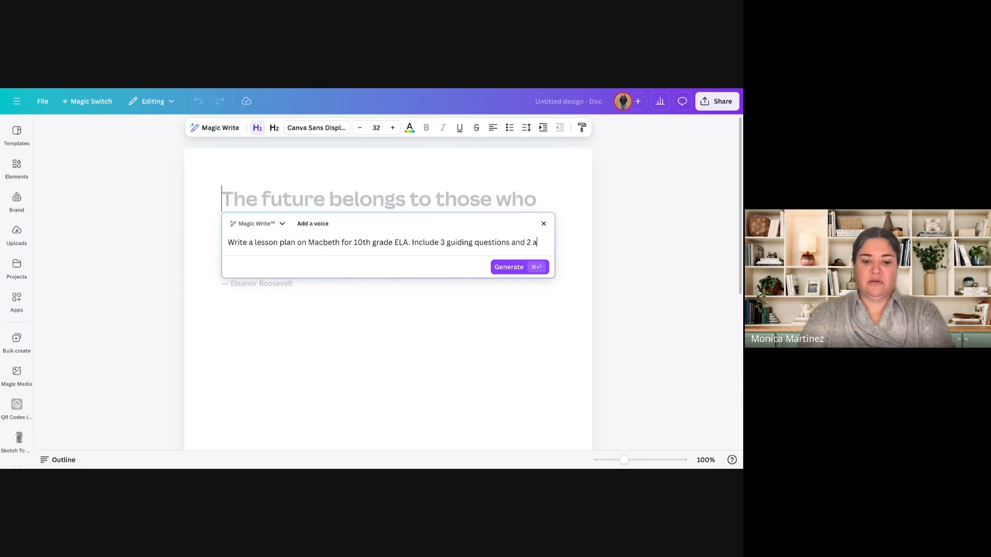
{"action": "type", "text": "ctivities."}
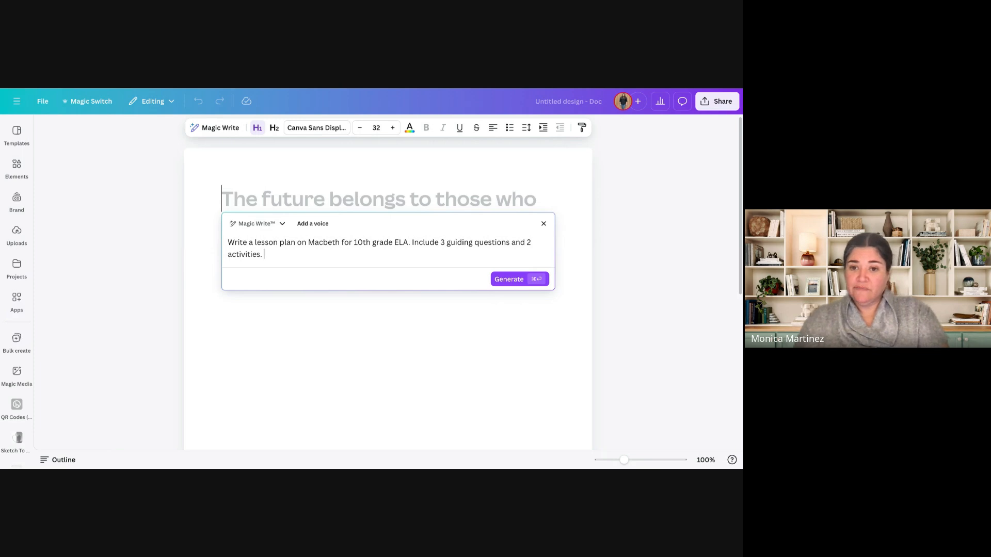
{"action": "type", "text": "one "}
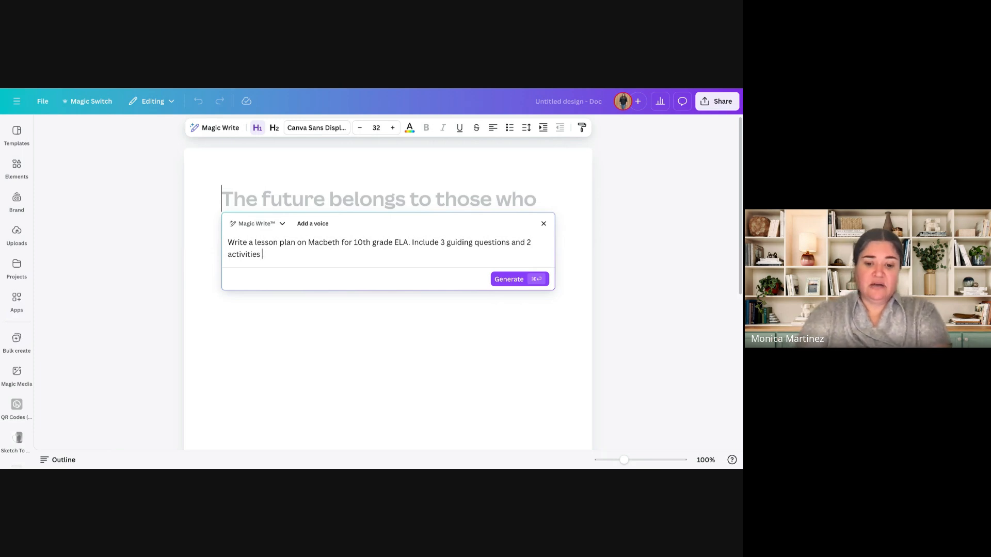
{"action": "type", "text": "easy an"}
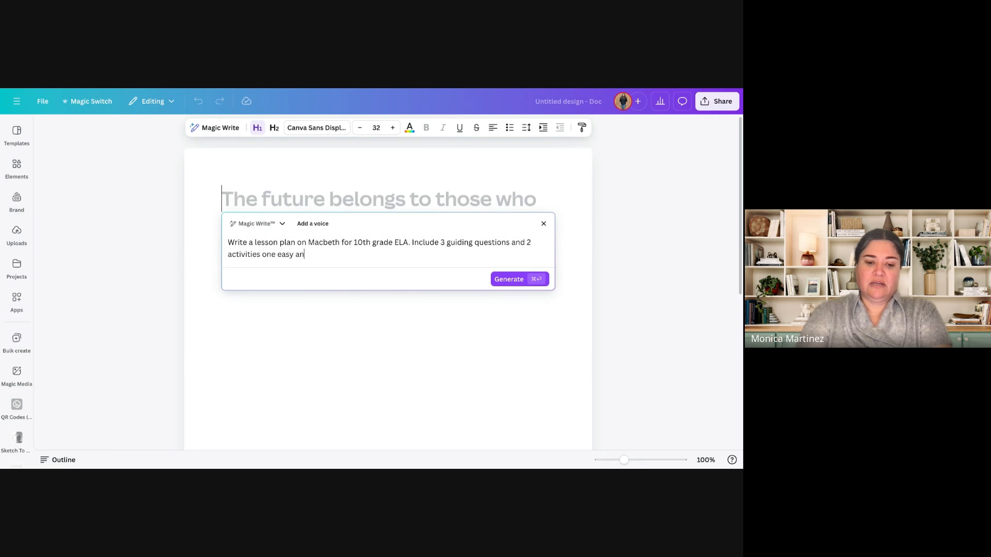
{"action": "type", "text": "d one hard."}
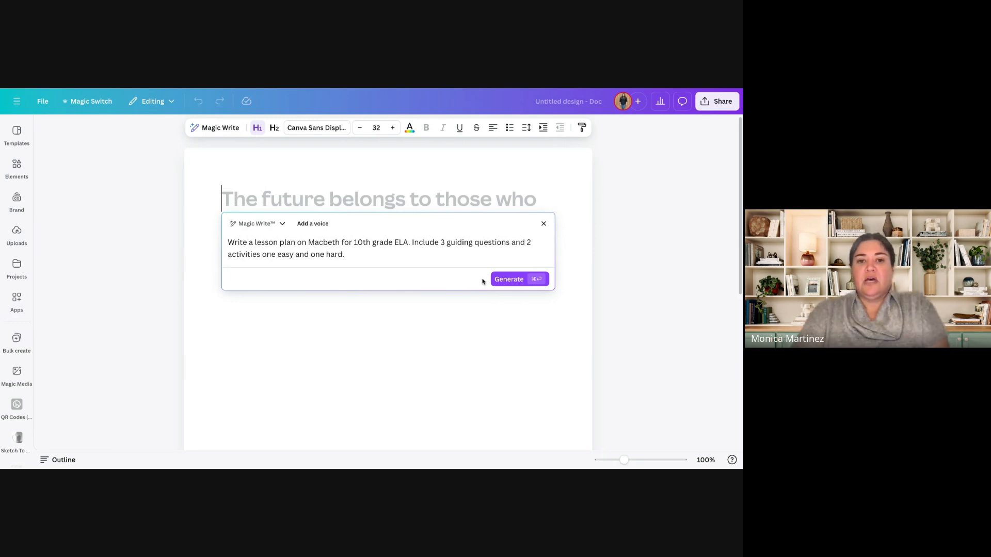
- Generate the Macbeth lesson plan, insert it into the blank Doc, and look over its guiding questions and activities
{"action": "left_click", "coordinate": [510, 280]}
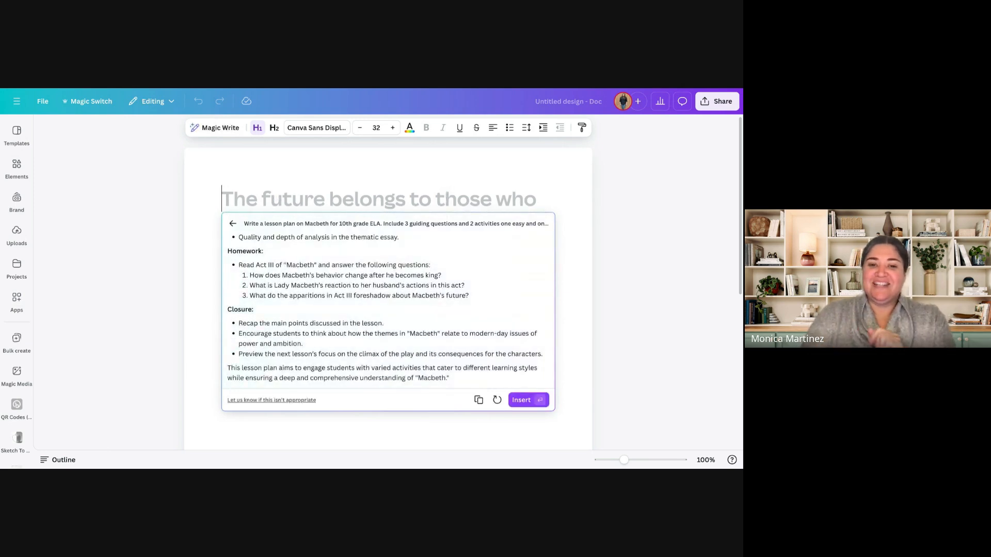
{"action": "left_click", "coordinate": [523, 400]}
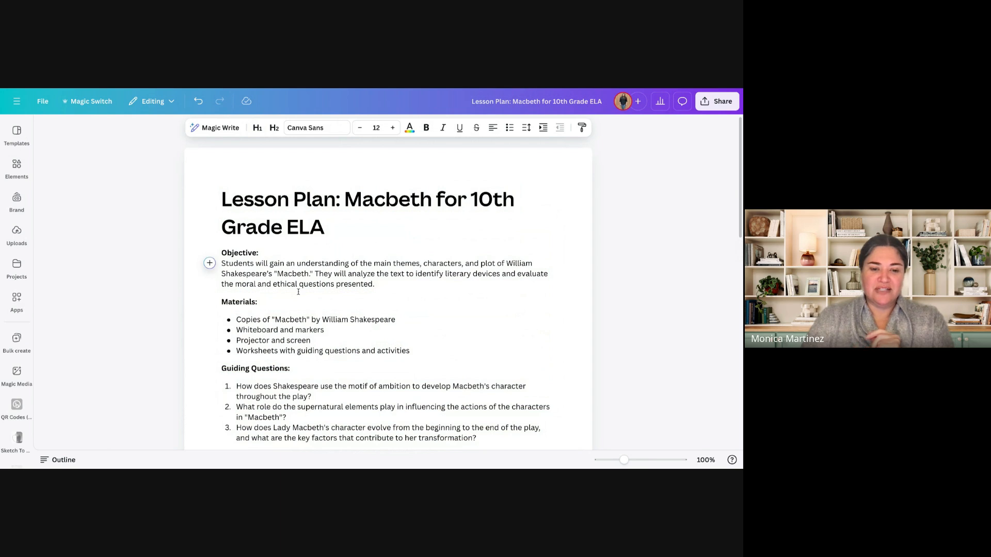
{"action": "scroll", "coordinate": [298, 292], "scroll_direction": "down", "scroll_amount": 2}
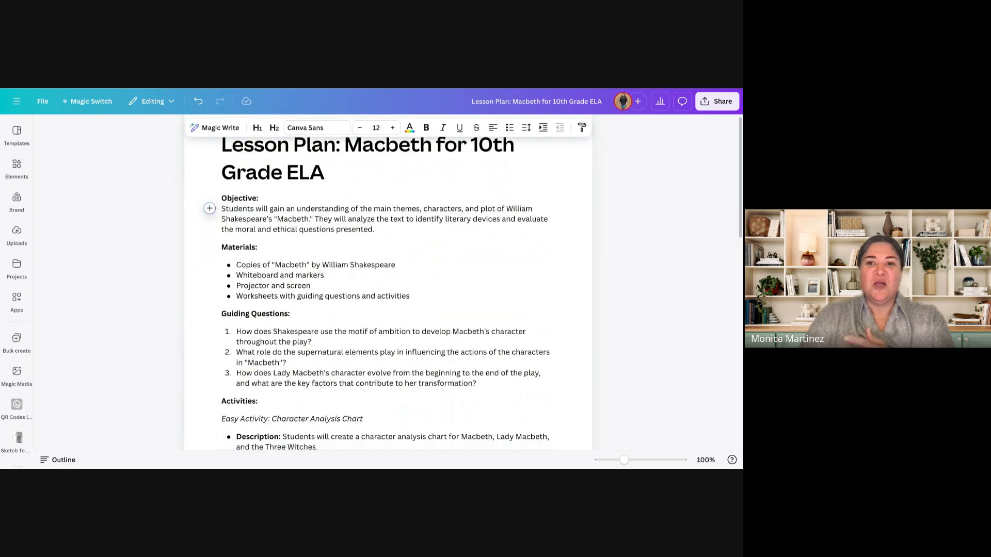
{"action": "scroll", "coordinate": [346, 207], "scroll_direction": "down", "scroll_amount": 1}
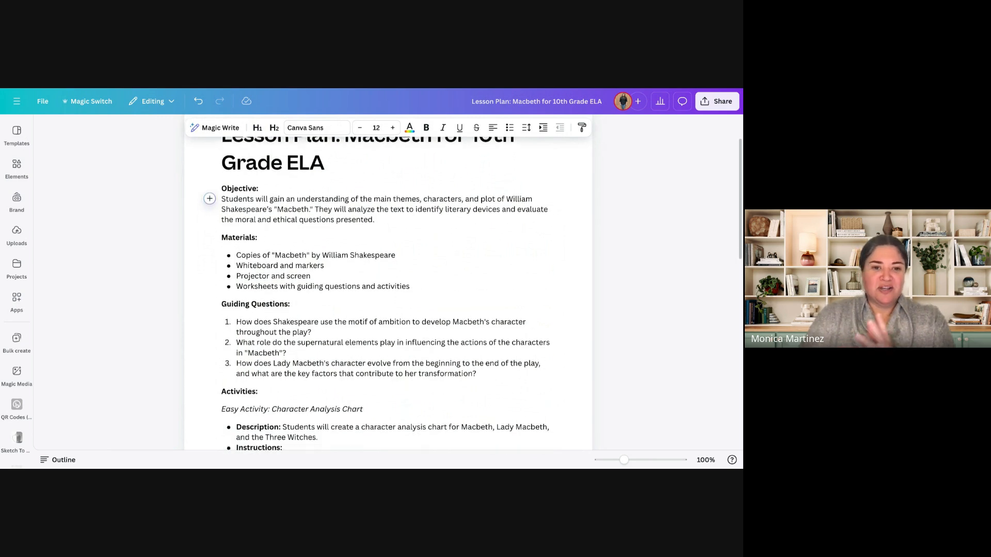
{"action": "scroll", "coordinate": [291, 281], "scroll_direction": "down", "scroll_amount": 2}
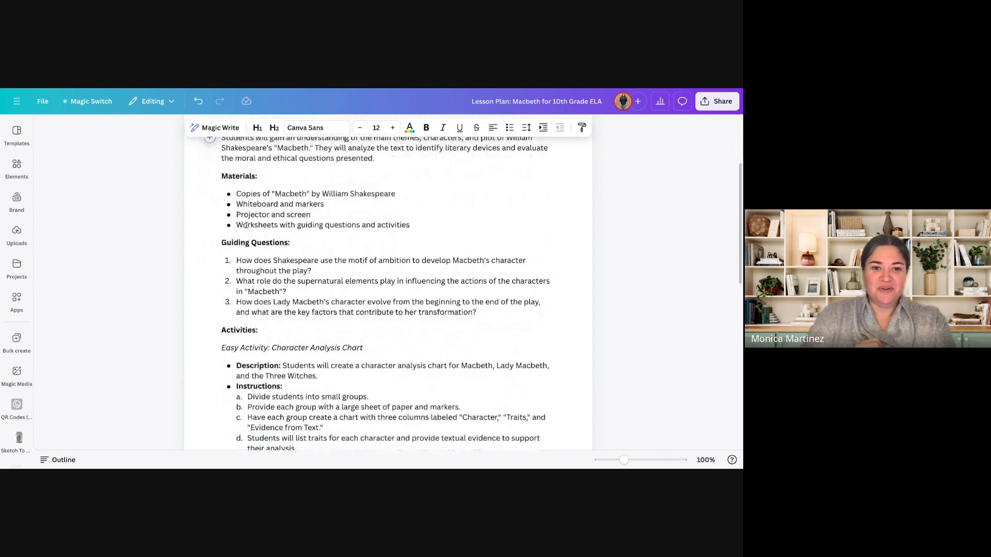
{"action": "scroll", "coordinate": [291, 282], "scroll_direction": "down", "scroll_amount": 1}
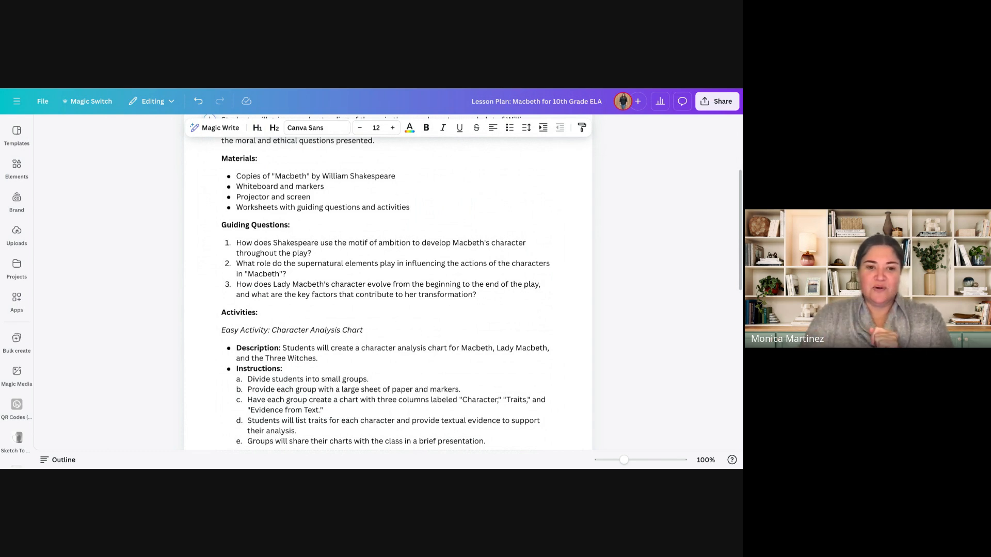
- Review the rest of the Macbeth lesson plan, from the easy and hard activities through the assessment, homework and closure sections
{"action": "scroll", "coordinate": [387, 284], "scroll_direction": "down", "scroll_amount": 3}
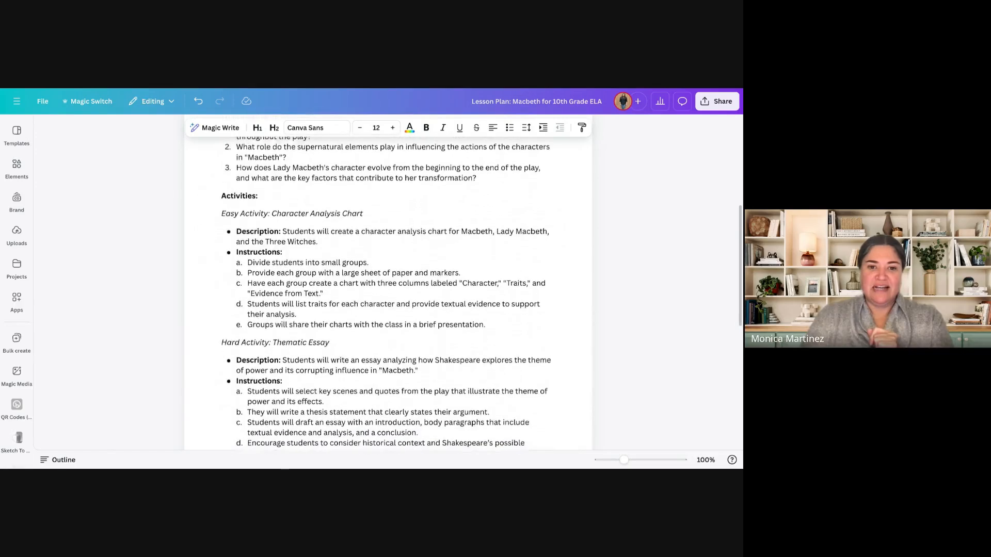
{"action": "scroll", "coordinate": [387, 284], "scroll_direction": "down", "scroll_amount": 1}
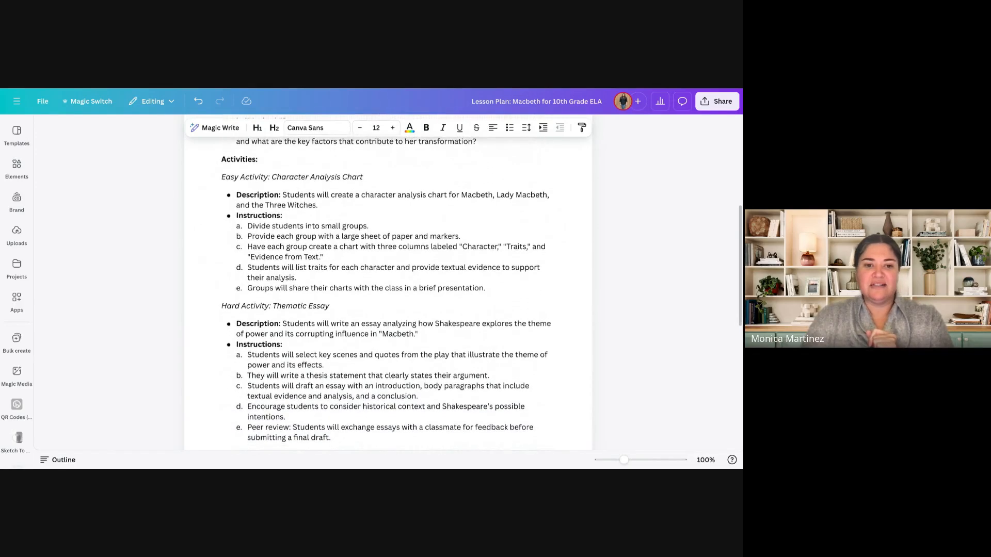
{"action": "scroll", "coordinate": [387, 284], "scroll_direction": "down", "scroll_amount": 2}
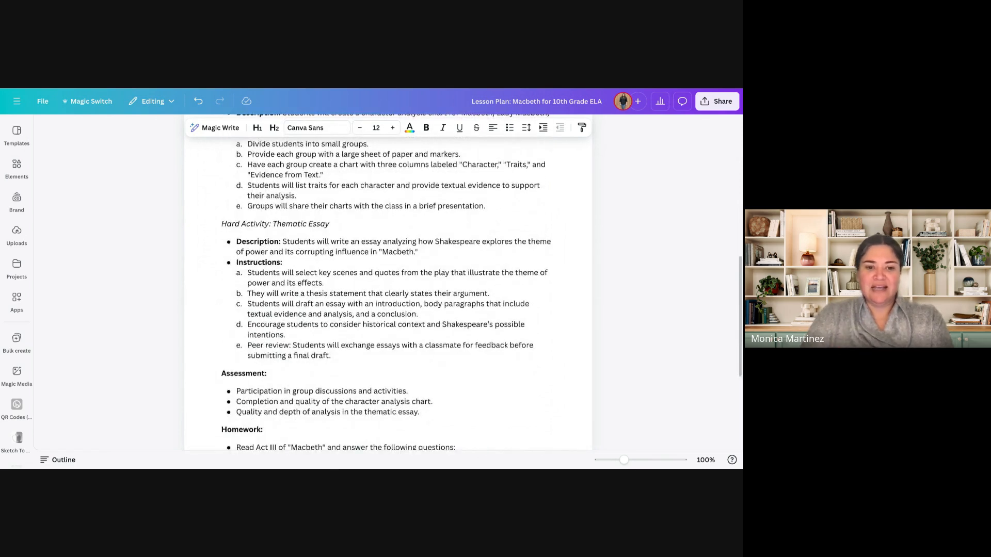
{"action": "scroll", "coordinate": [387, 284], "scroll_direction": "down", "scroll_amount": 4}
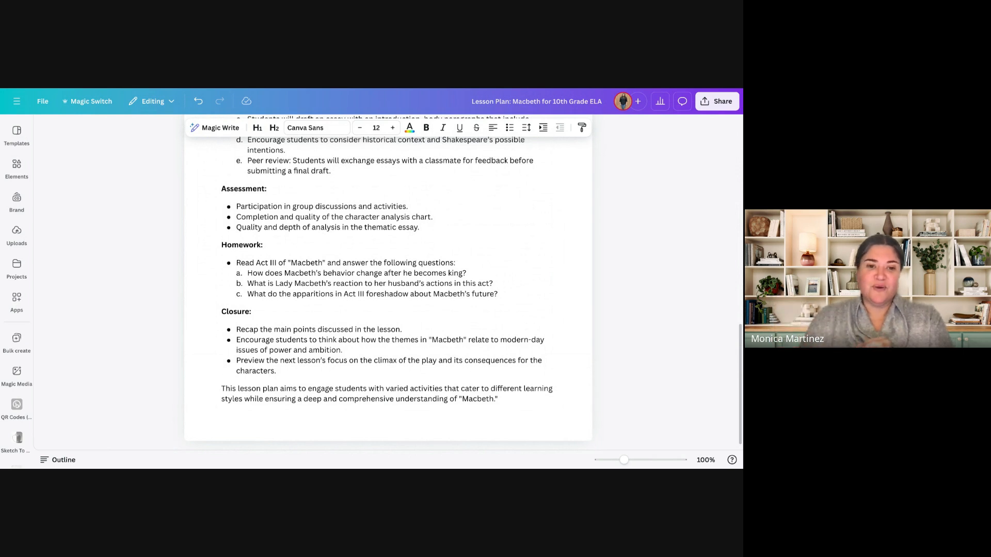
{"action": "scroll", "coordinate": [240, 337], "scroll_direction": "down", "scroll_amount": 1}
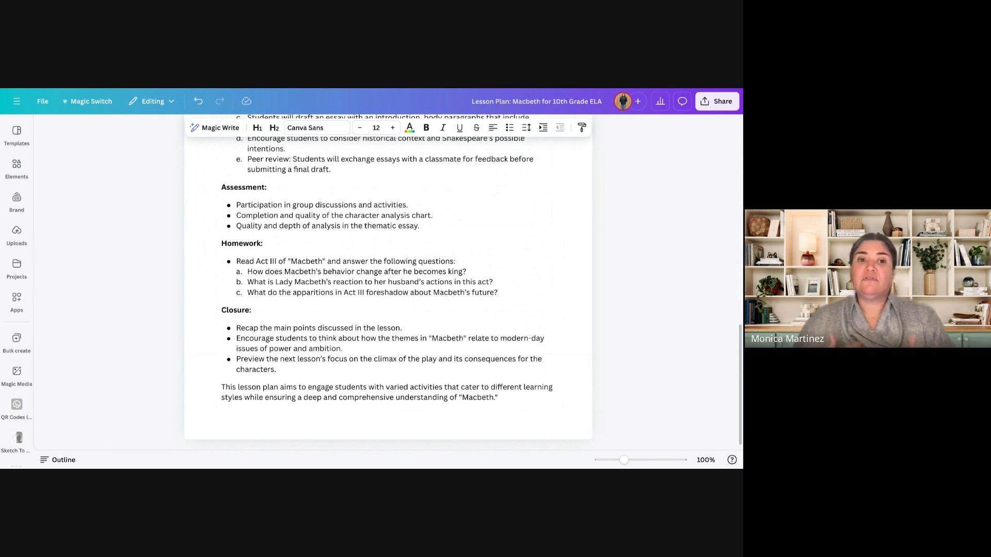
- Expand the Assessment bullet "Participation in group discussions and activities." with Magic Write and look over the generated text
{"action": "scroll", "coordinate": [353, 269], "scroll_direction": "up", "scroll_amount": 3}
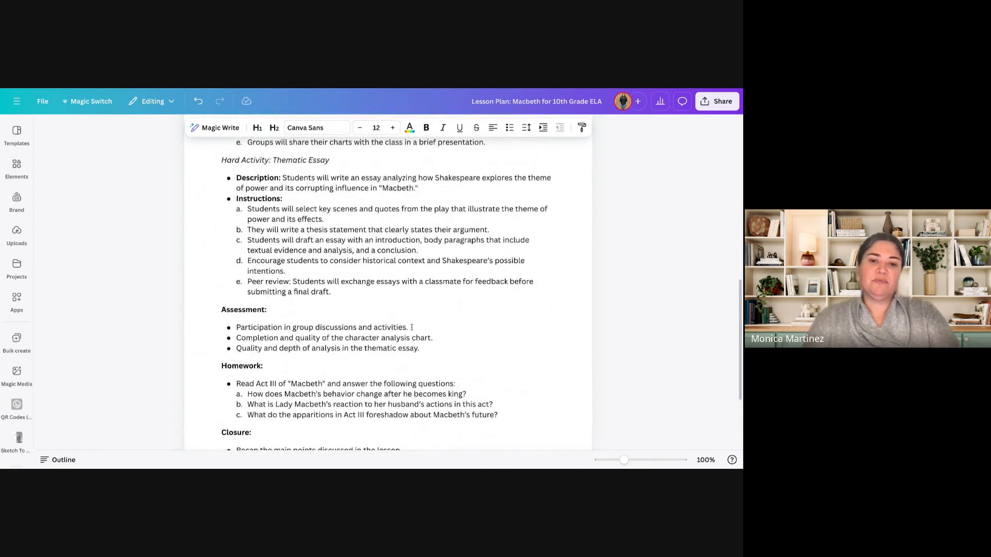
{"action": "left_click_drag", "start_coordinate": [408, 327], "coordinate": [237, 328]}
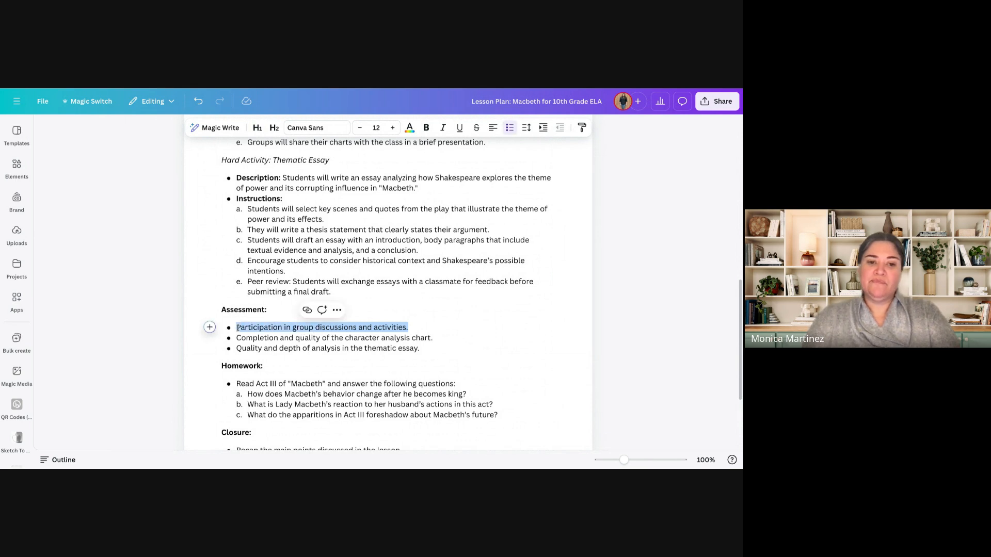
{"action": "left_click", "coordinate": [210, 327]}
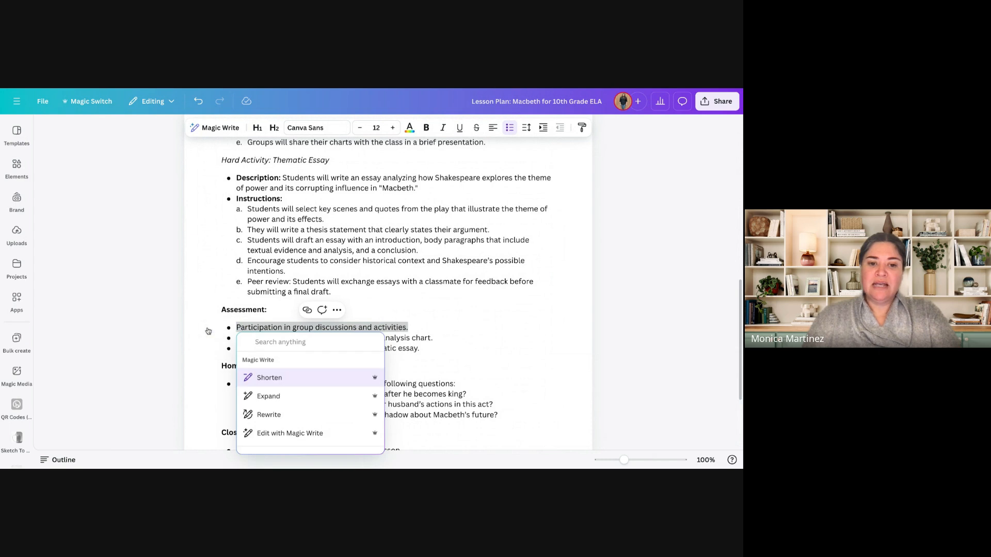
{"action": "left_click", "coordinate": [286, 403]}
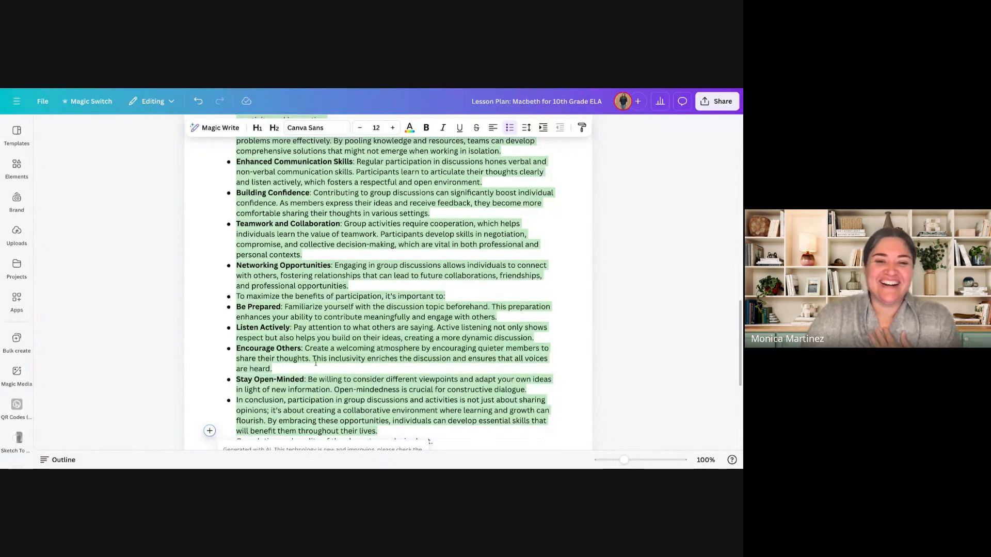
{"action": "scroll", "coordinate": [329, 337], "scroll_direction": "up", "scroll_amount": 3}
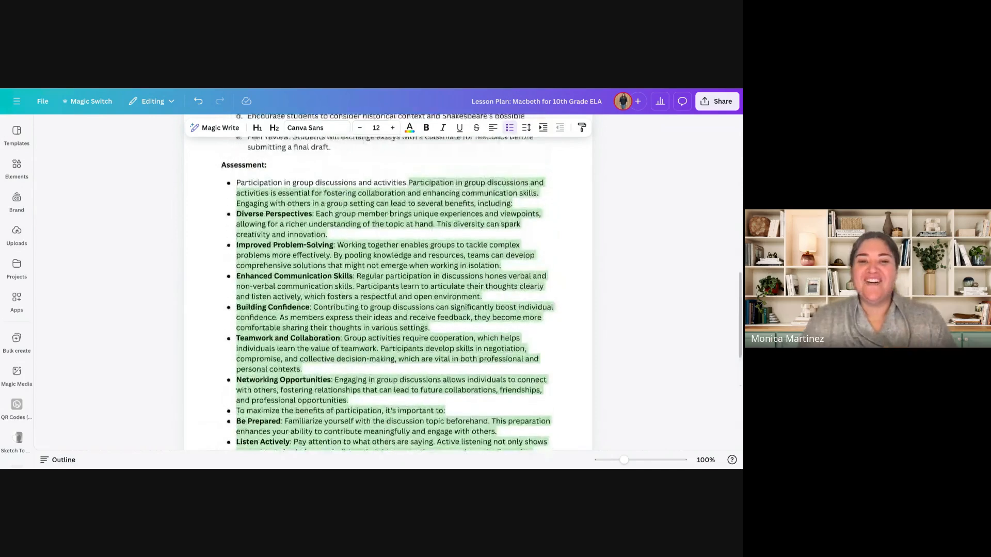
{"action": "left_click", "coordinate": [330, 240]}
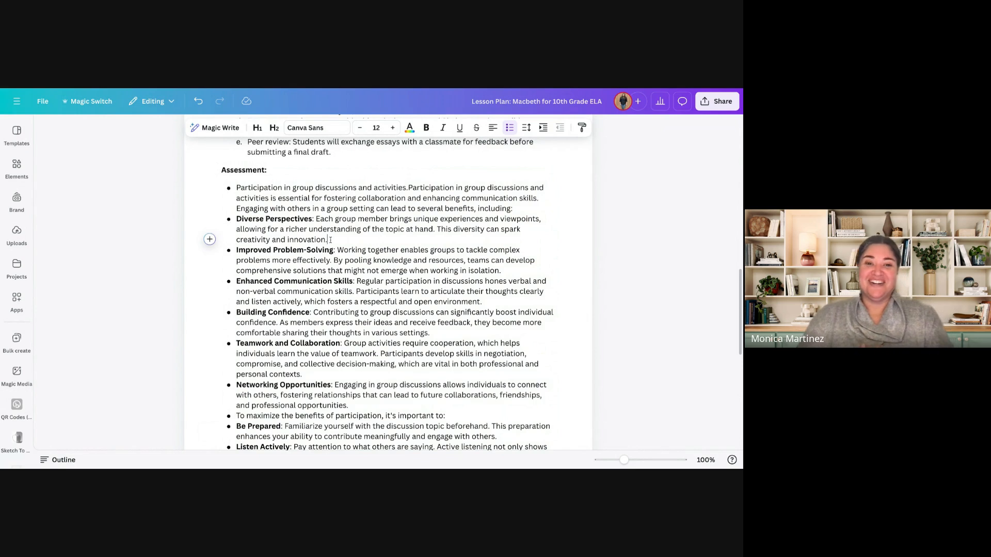
{"action": "scroll", "coordinate": [377, 294], "scroll_direction": "down", "scroll_amount": 3}
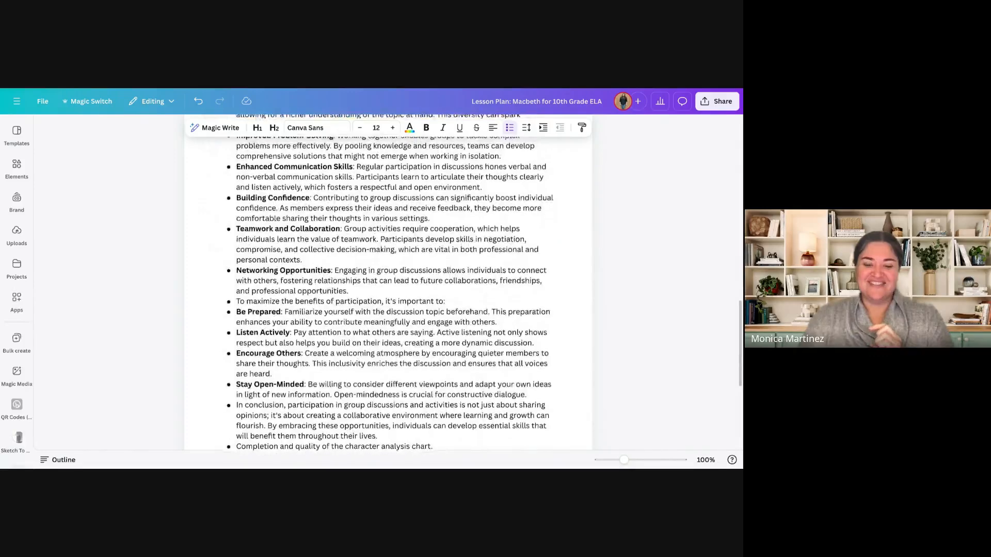
- Add a new line below the lesson plan's closing paragraph and start a Magic Write prompt there
{"action": "scroll", "coordinate": [387, 289], "scroll_direction": "up", "scroll_amount": 6}
{"action": "scroll", "coordinate": [387, 289], "scroll_direction": "up", "scroll_amount": 10}
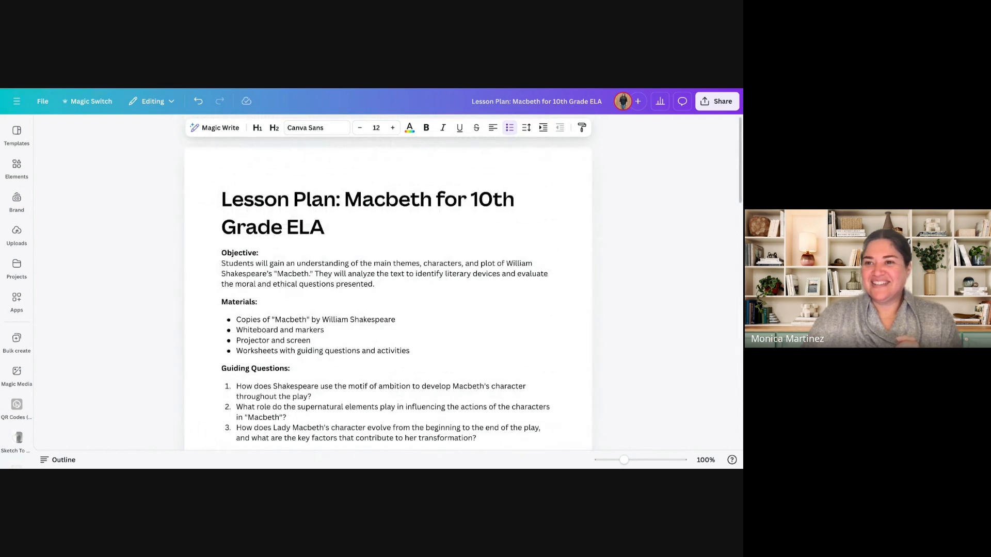
{"action": "scroll", "coordinate": [387, 295], "scroll_direction": "down", "scroll_amount": 1}
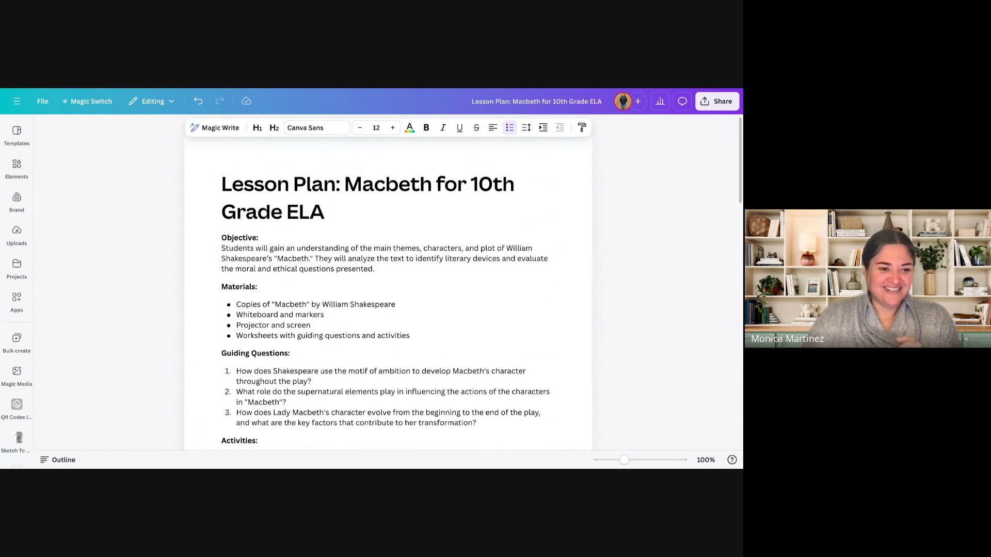
{"action": "scroll", "coordinate": [387, 289], "scroll_direction": "down", "scroll_amount": 3}
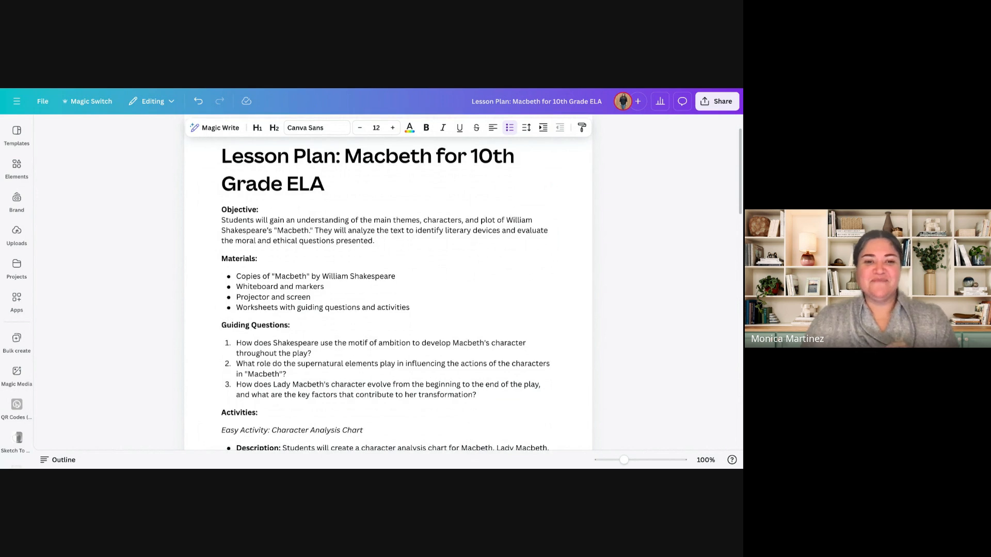
{"action": "scroll", "coordinate": [387, 290], "scroll_direction": "down", "scroll_amount": 6}
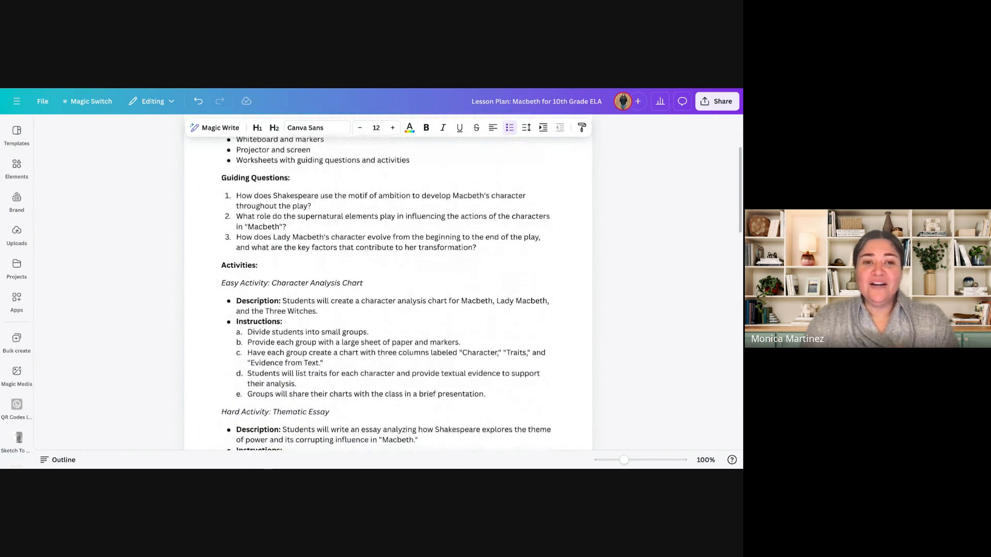
{"action": "scroll", "coordinate": [387, 289], "scroll_direction": "down", "scroll_amount": 15}
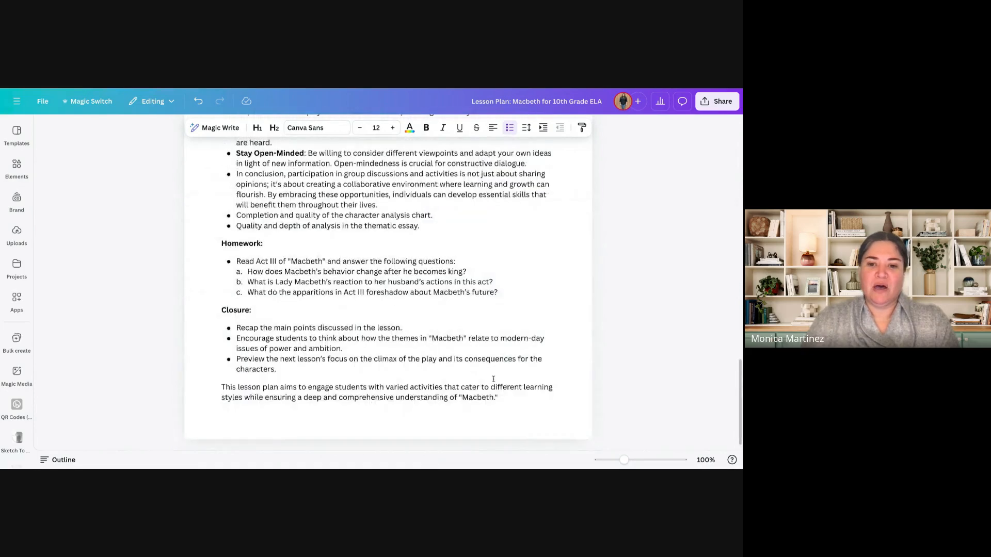
{"action": "left_click", "coordinate": [519, 401]}
{"action": "key", "text": "Return"}
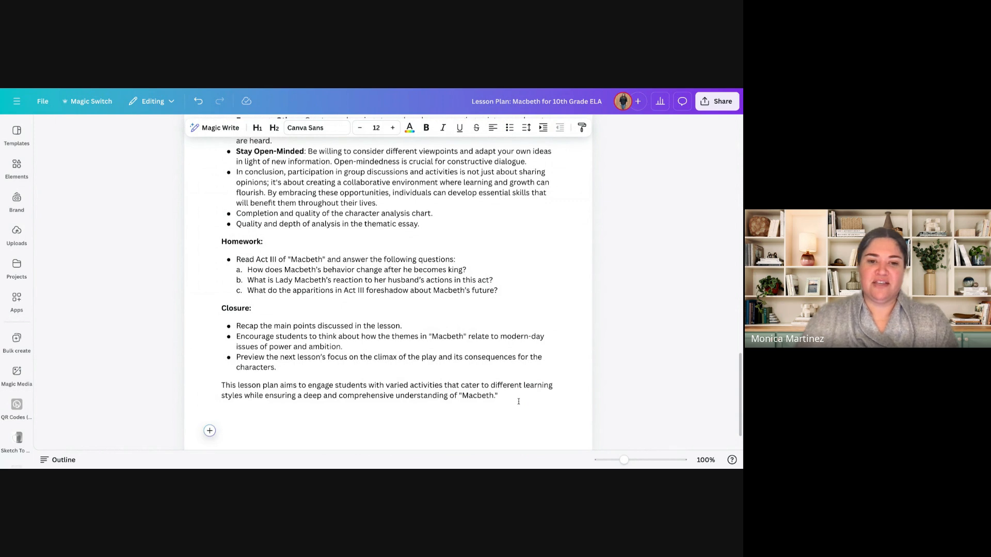
{"action": "scroll", "coordinate": [506, 327], "scroll_direction": "down", "scroll_amount": 1}
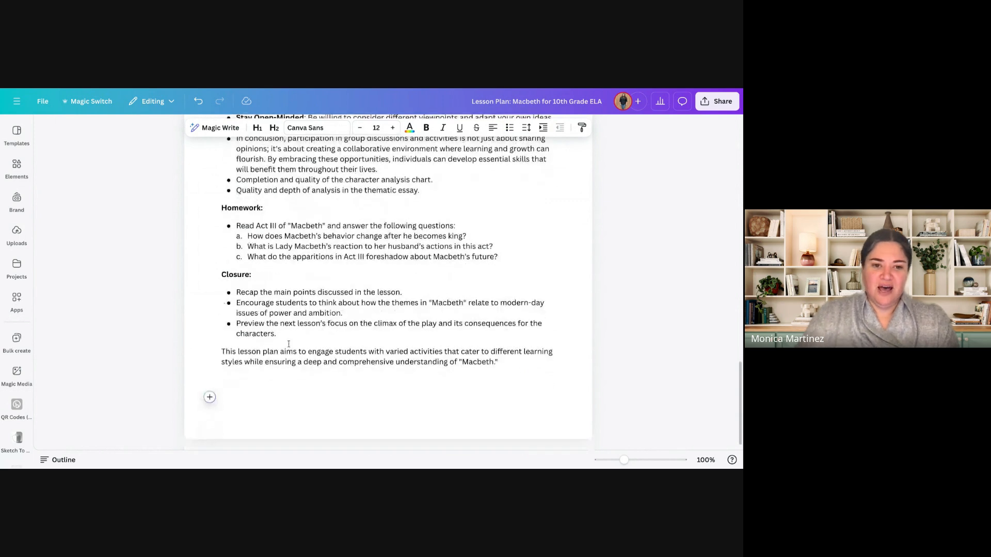
{"action": "left_click", "coordinate": [210, 397]}
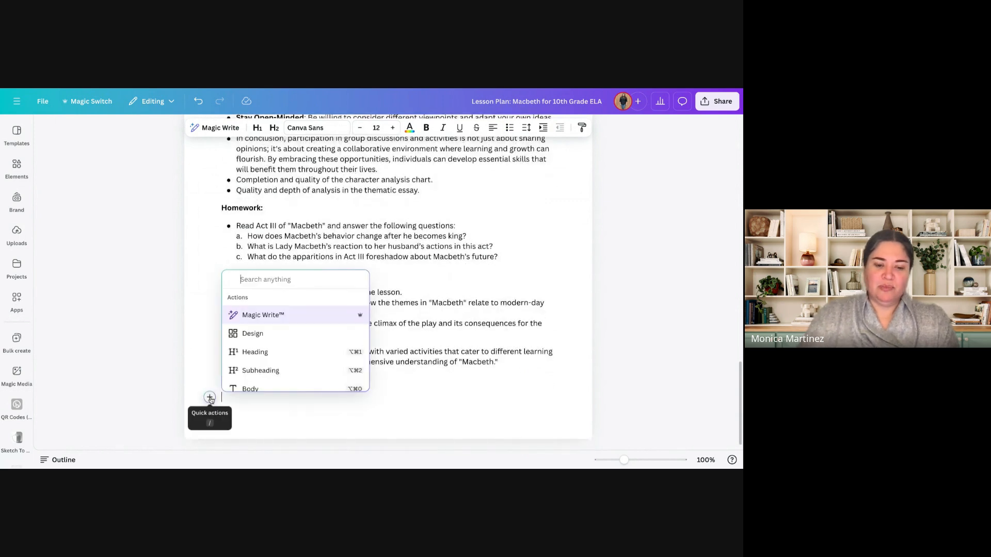
{"action": "left_click", "coordinate": [275, 317]}
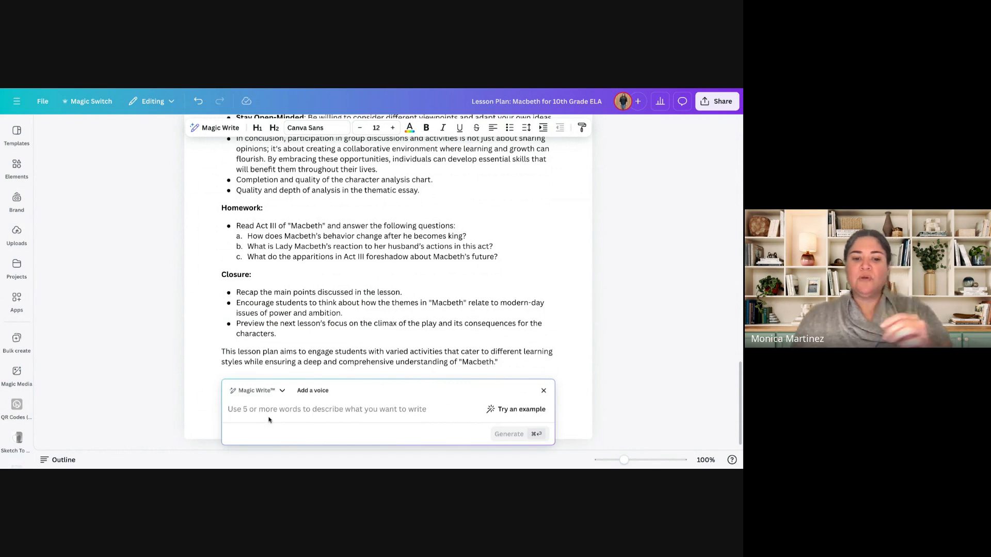
- Begin the Magic Write prompt with "Write an email to a parent about the upcoming event to be hosted at Galena Park High School"
{"action": "type", "text": "Write "}
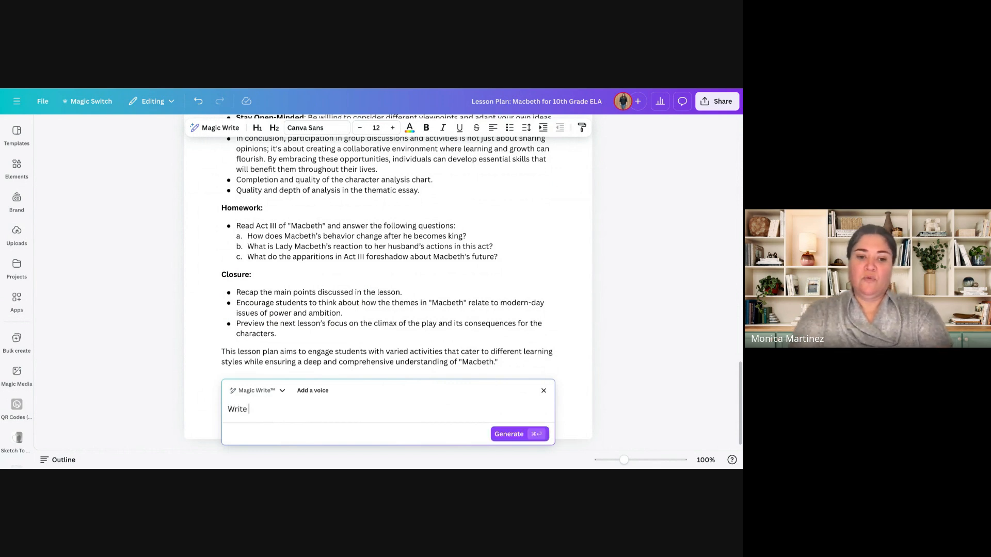
{"action": "type", "text": "an email to a pa"}
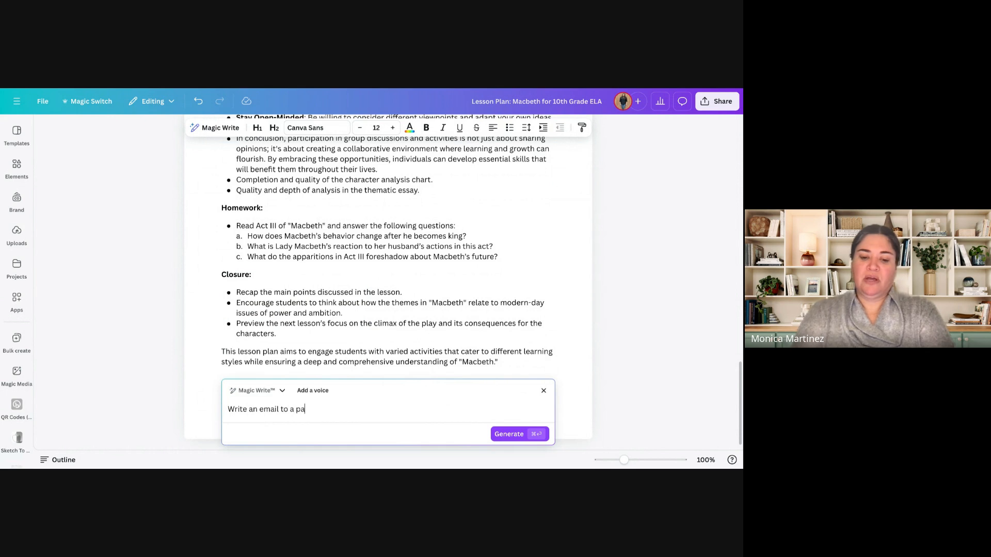
{"action": "type", "text": "rent about the "}
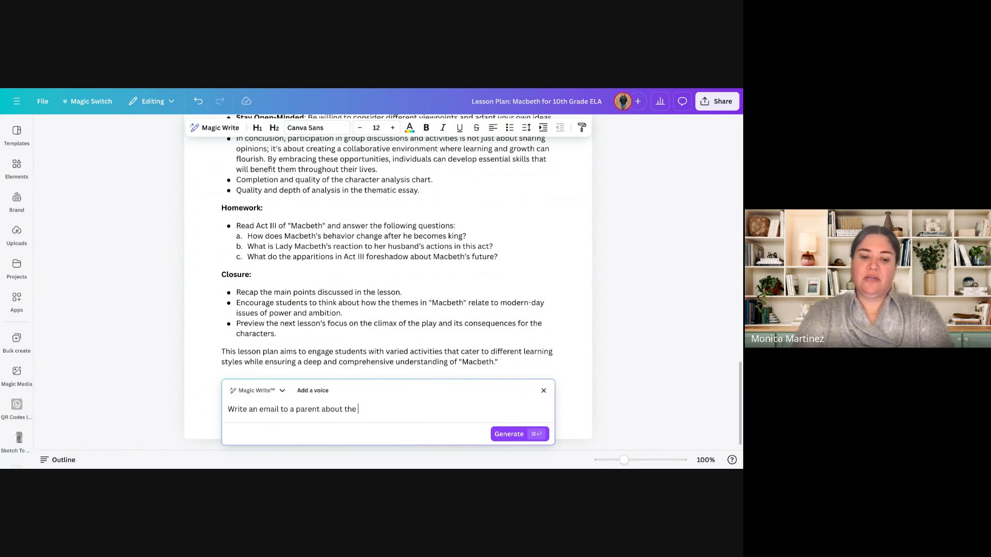
{"action": "type", "text": "upcoming"}
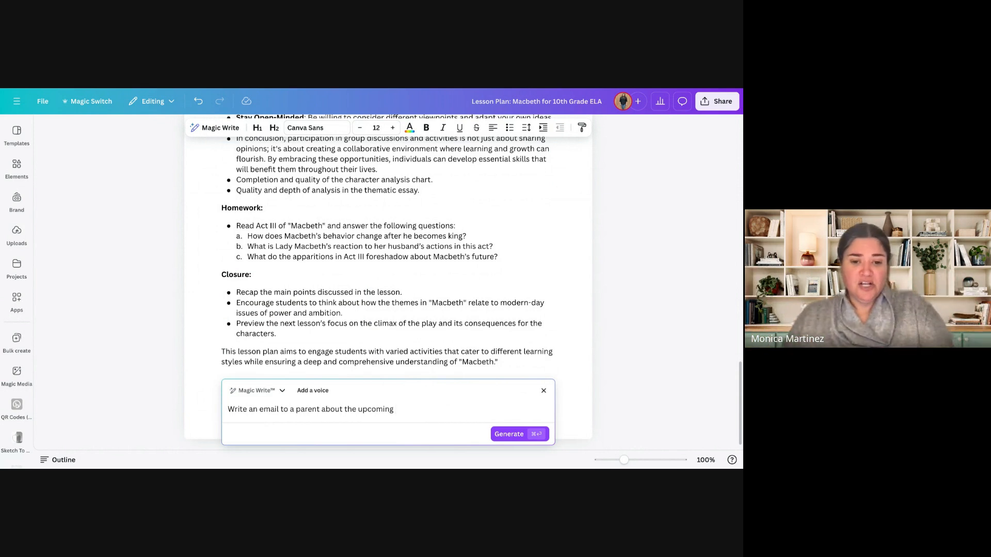
{"action": "type", "text": "event t"}
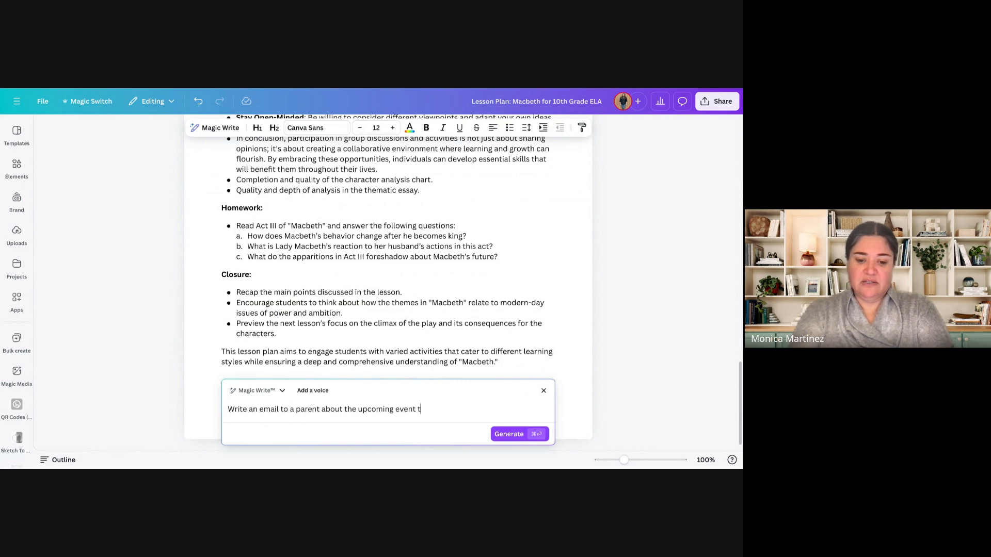
{"action": "type", "text": "o be hosted a"}
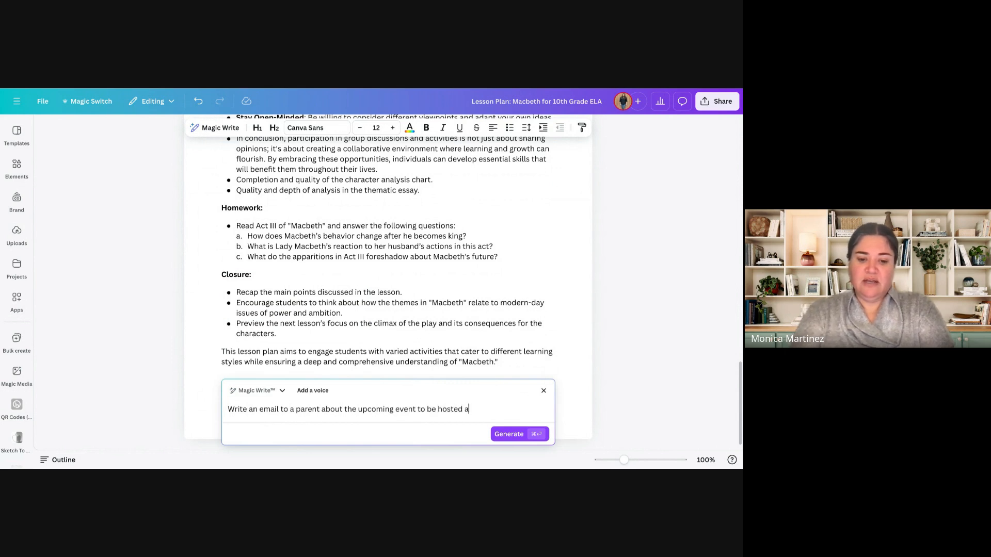
{"action": "type", "text": "t Galena P"}
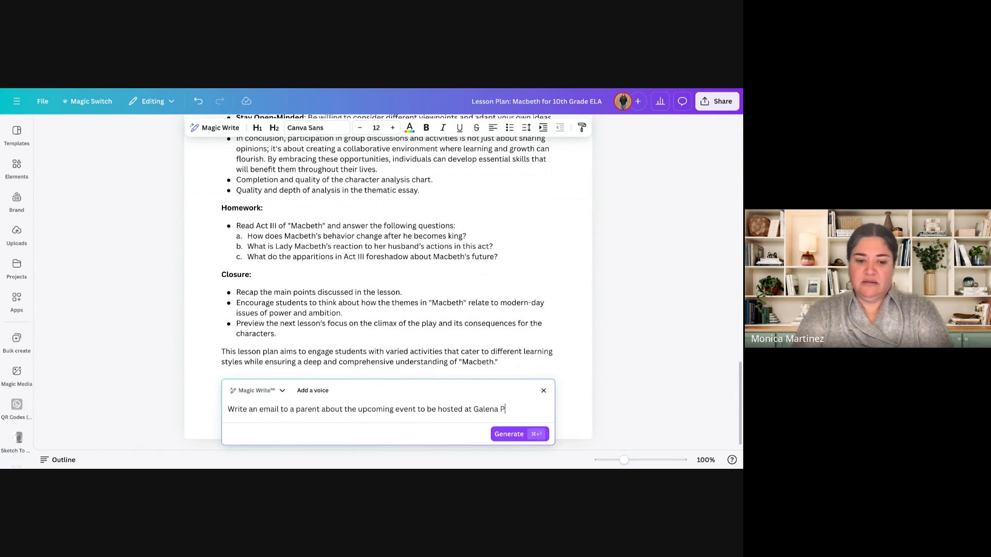
{"action": "type", "text": "ark H"}
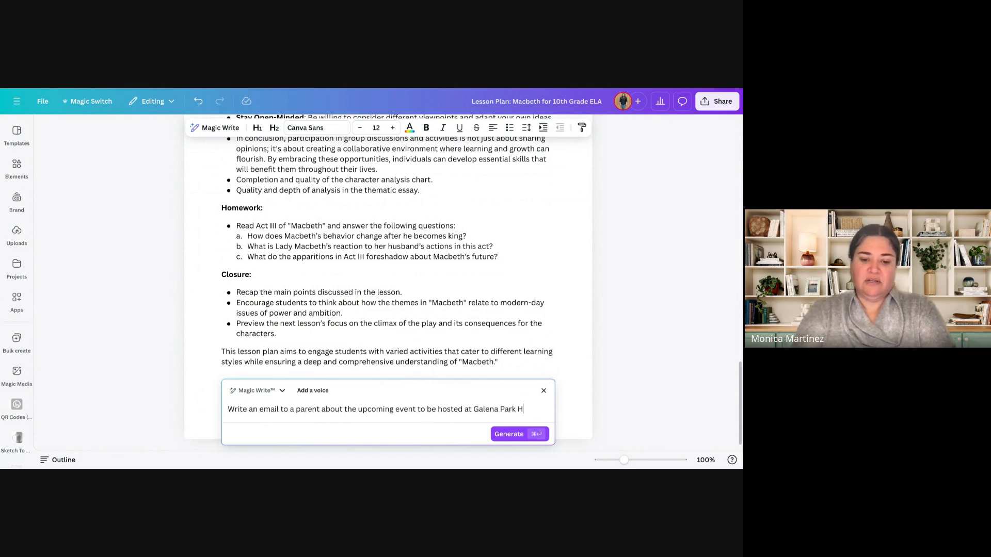
{"action": "type", "text": "igh School"}
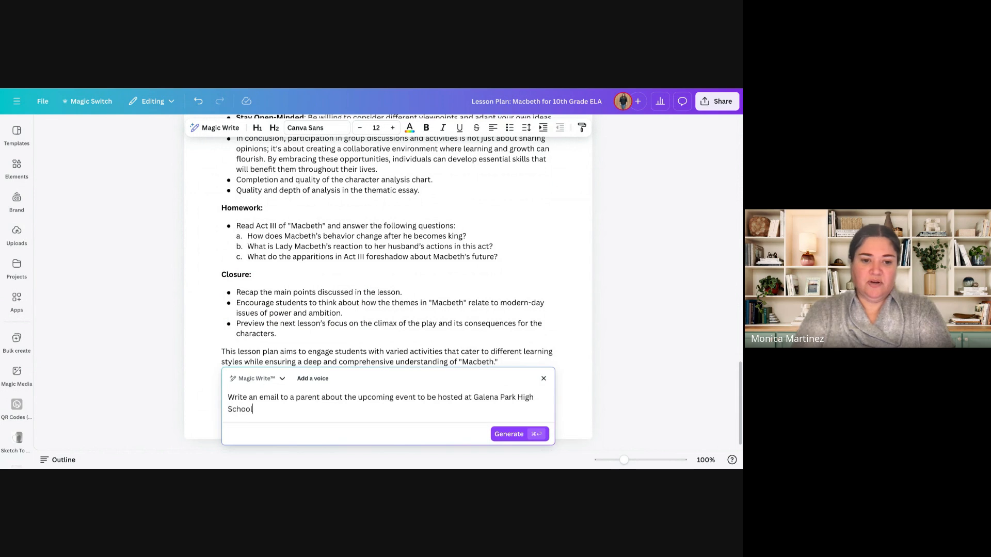
- Add the event's date and time to the Magic Write prompt: "on Oct 2 from 3:30 PM - 5:00 PM."
{"action": "type", "text": " on Oct"}
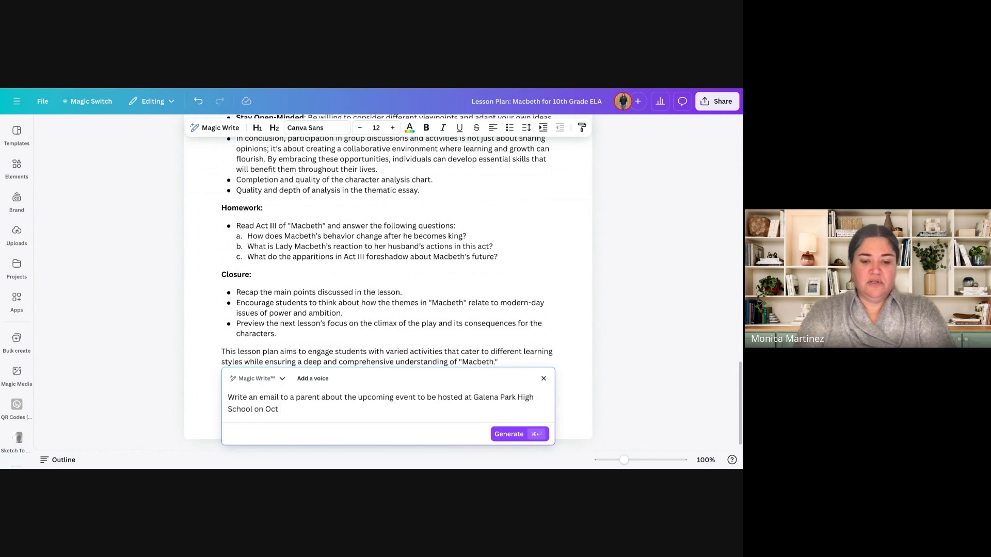
{"action": "type", "text": " 2 from"}
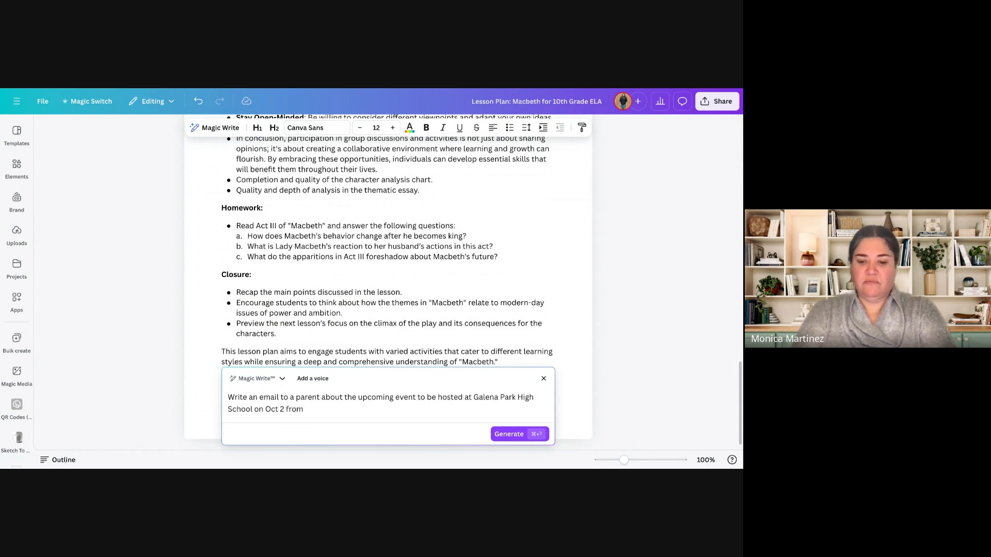
{"action": "type", "text": " 3:30 PM - "}
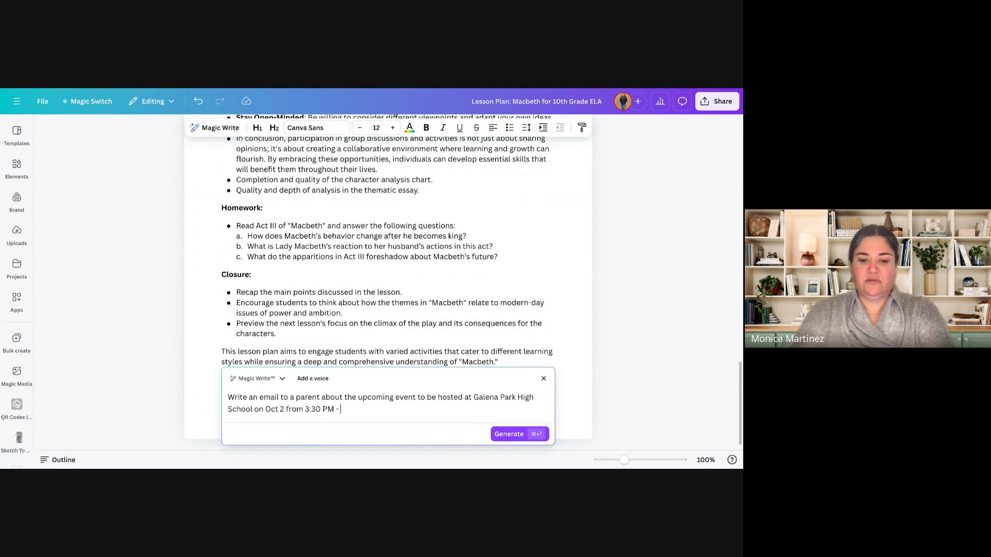
{"action": "type", "text": "5:00 PM. "}
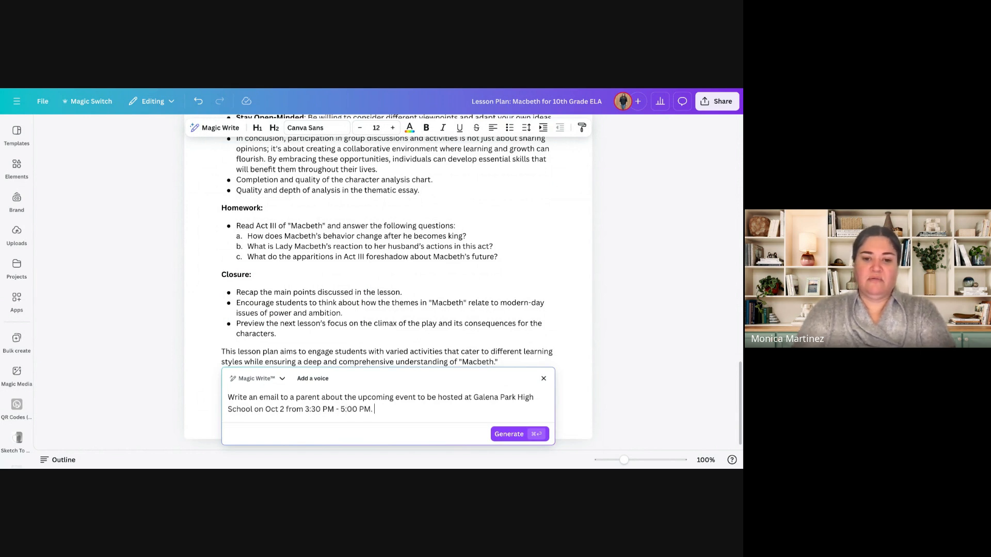
- Continue the prompt with "There will be drinks and snacks. Encourage parents to come with their kids."
{"action": "type", "text": "There will be "}
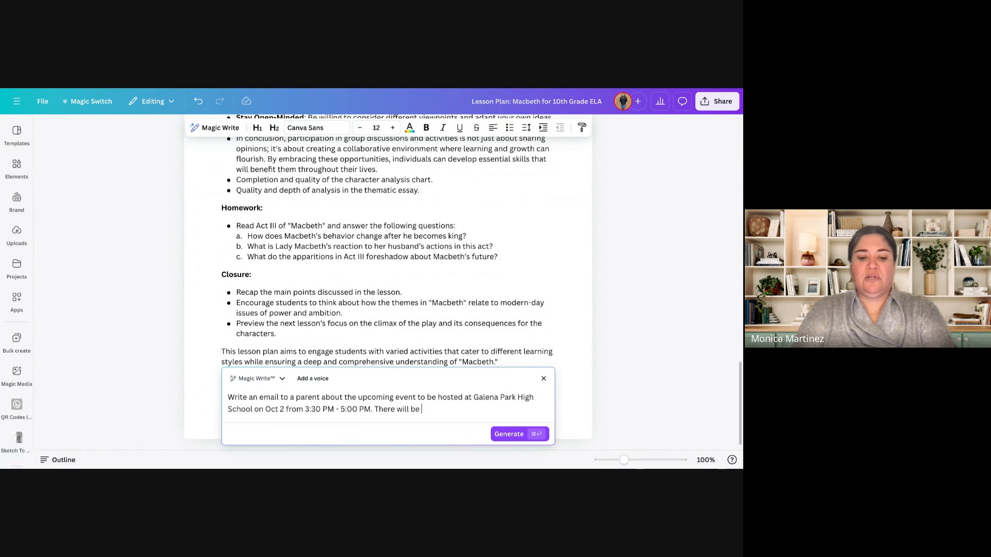
{"action": "type", "text": "drinks and snack"}
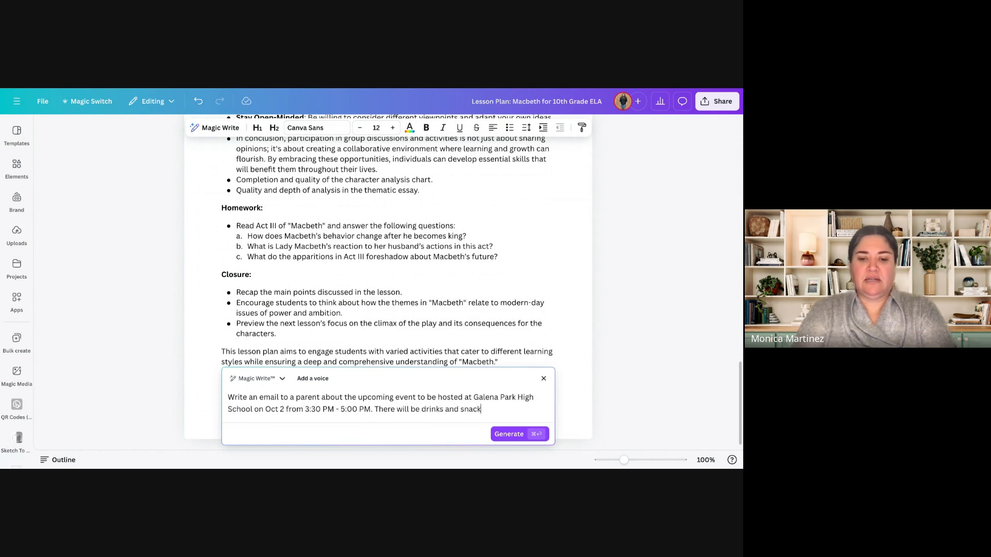
{"action": "type", "text": "s. Encourag"}
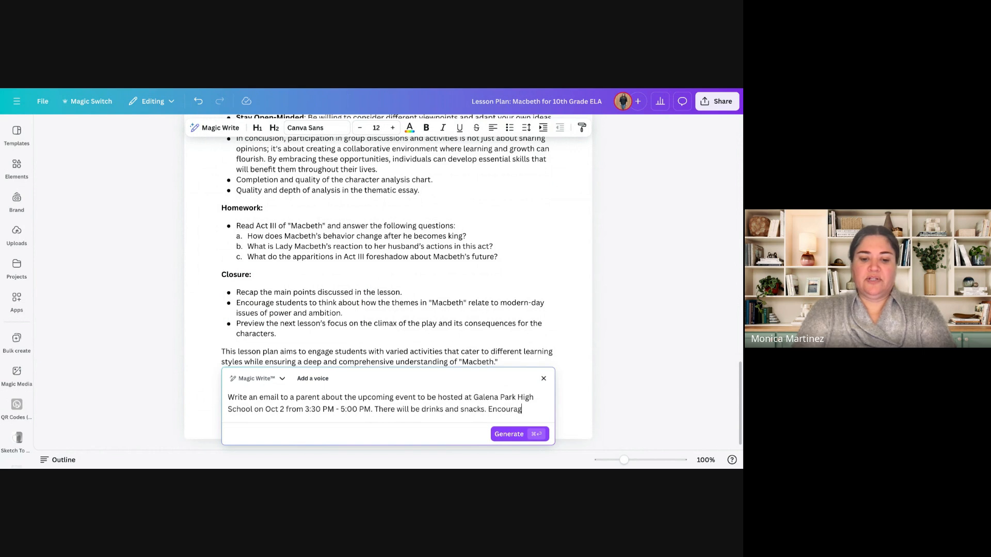
{"action": "type", "text": "e parents to come"}
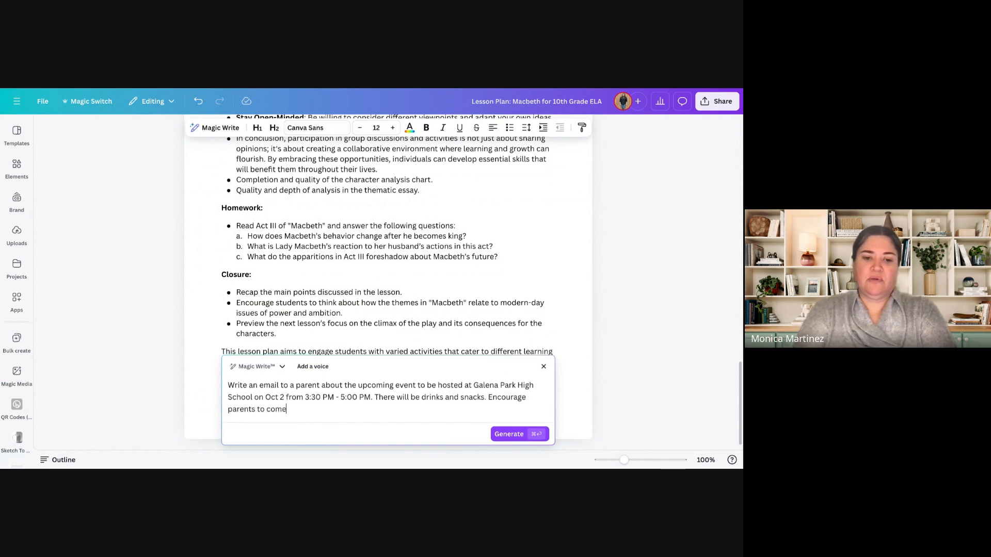
{"action": "type", "text": " with their k"}
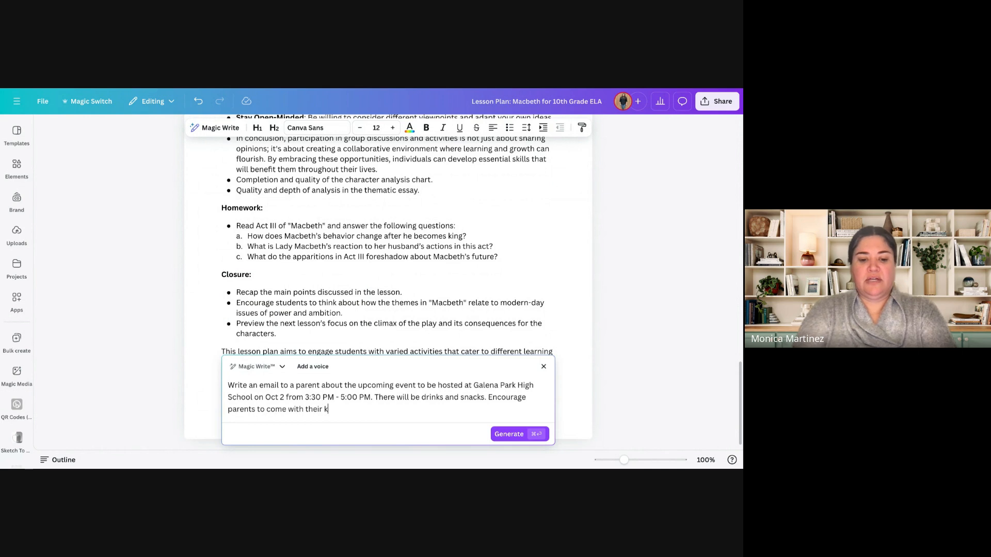
{"action": "type", "text": "ids."}
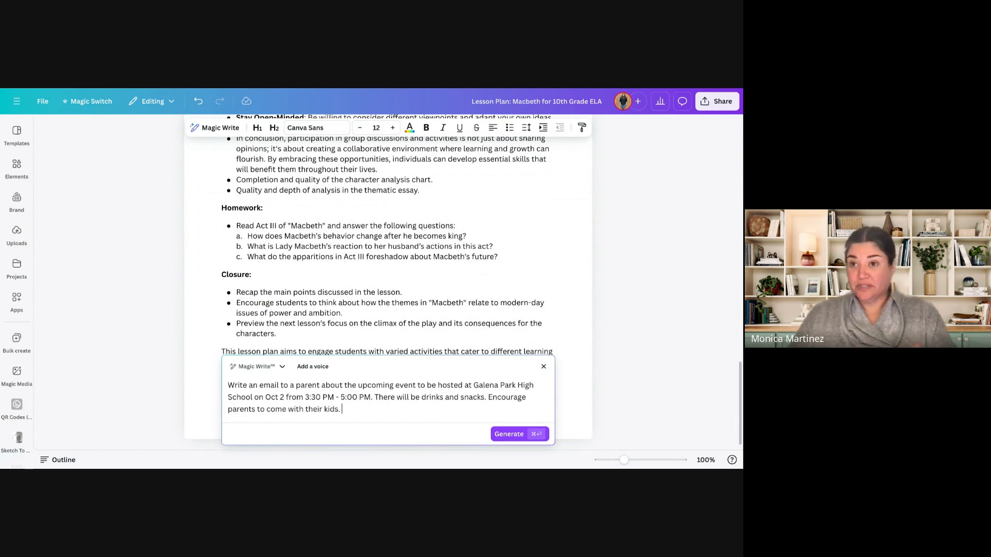
- Finish the prompt with the tone instruction "Make the email exciting and inviting."
{"action": "type", "text": "Make "}
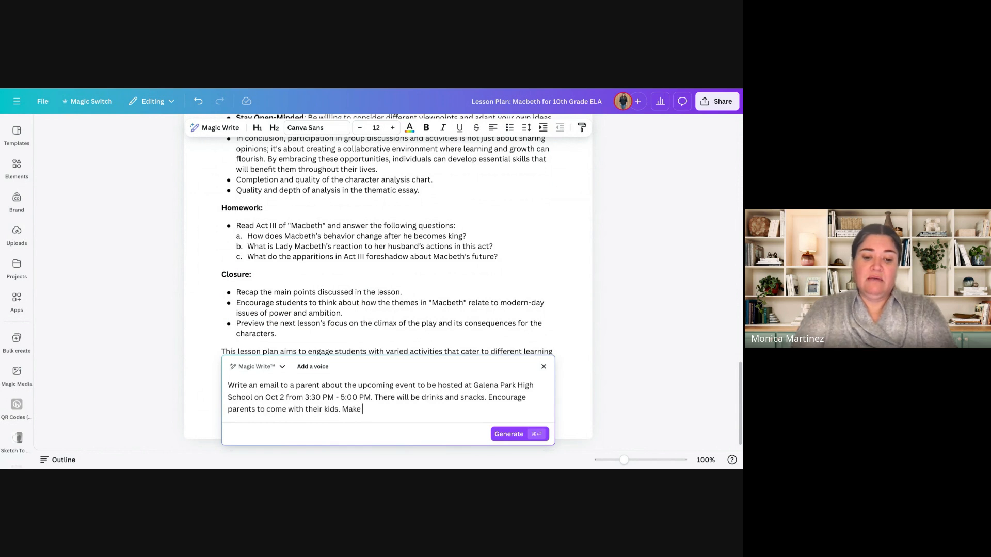
{"action": "type", "text": "the email ex"}
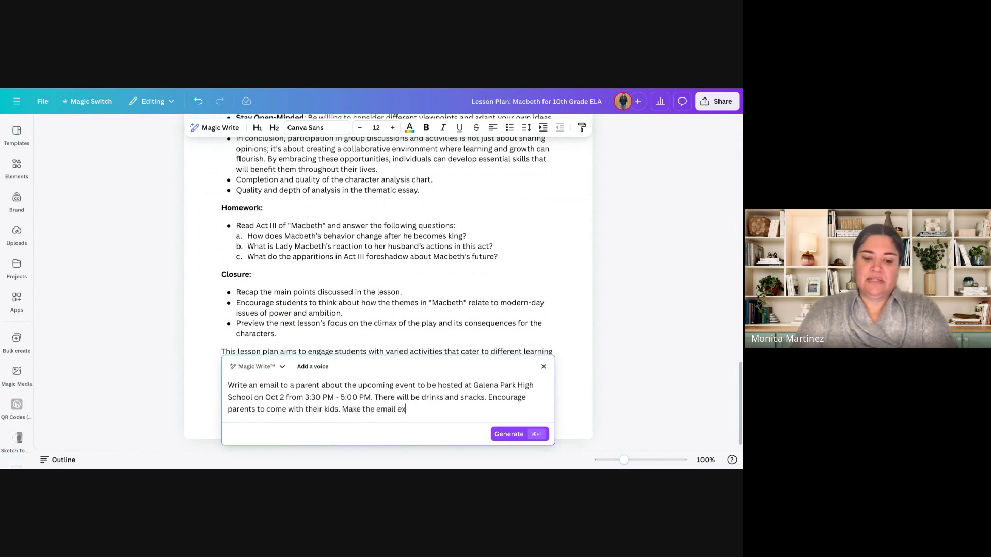
{"action": "type", "text": "citing an"}
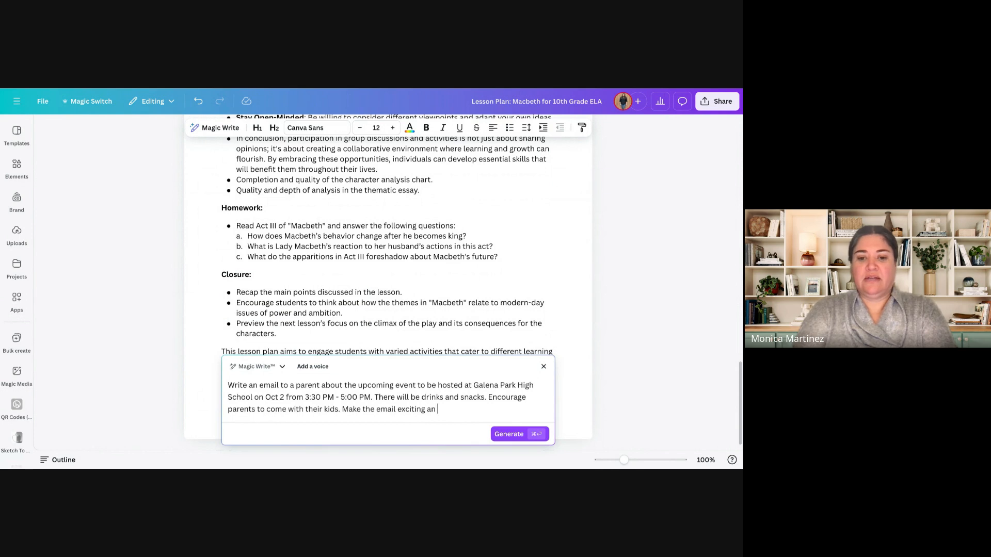
{"action": "type", "text": "d invi"}
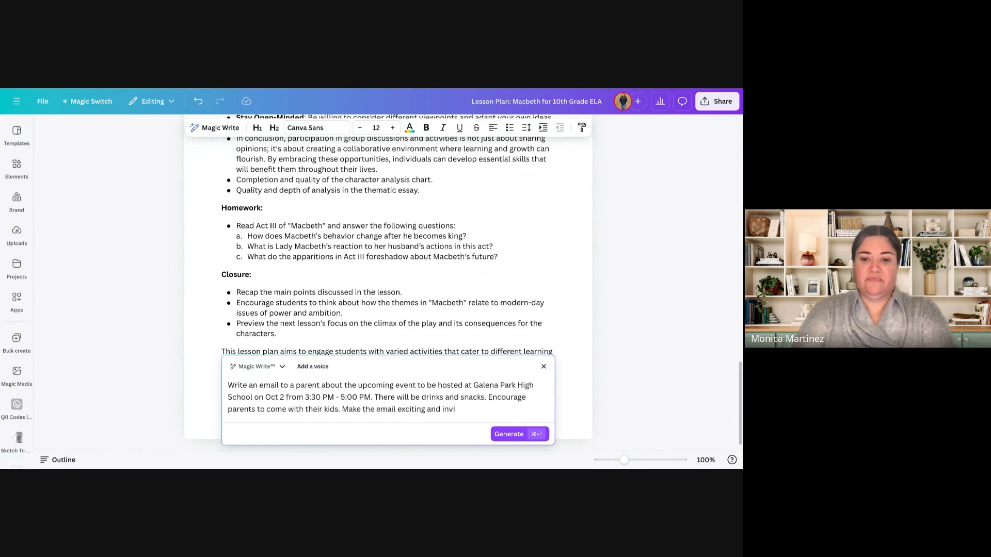
{"action": "type", "text": "ting."}
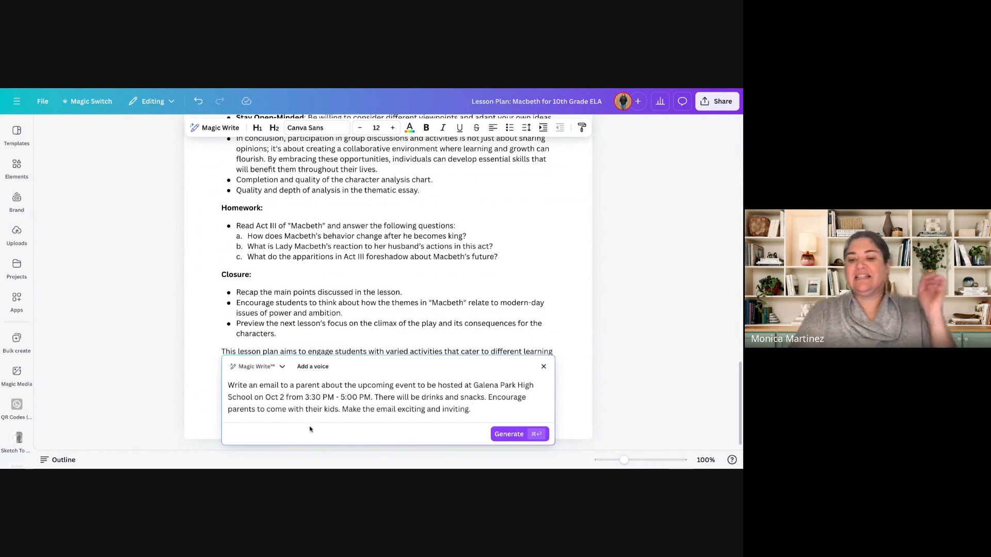
- Generate the parent email, insert it below the lesson plan's closing paragraph and clear the text highlight
{"action": "left_click", "coordinate": [515, 437]}
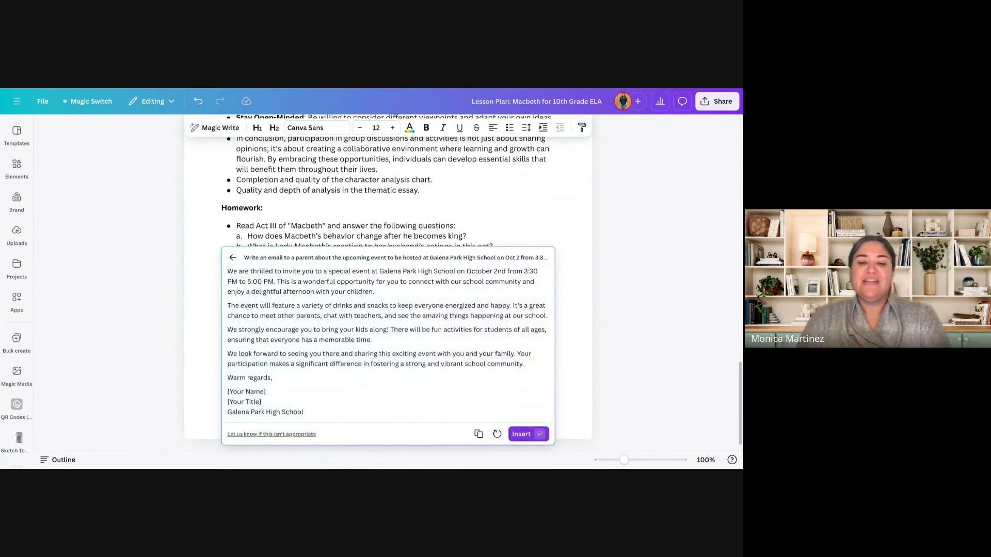
{"action": "key", "text": "Return"}
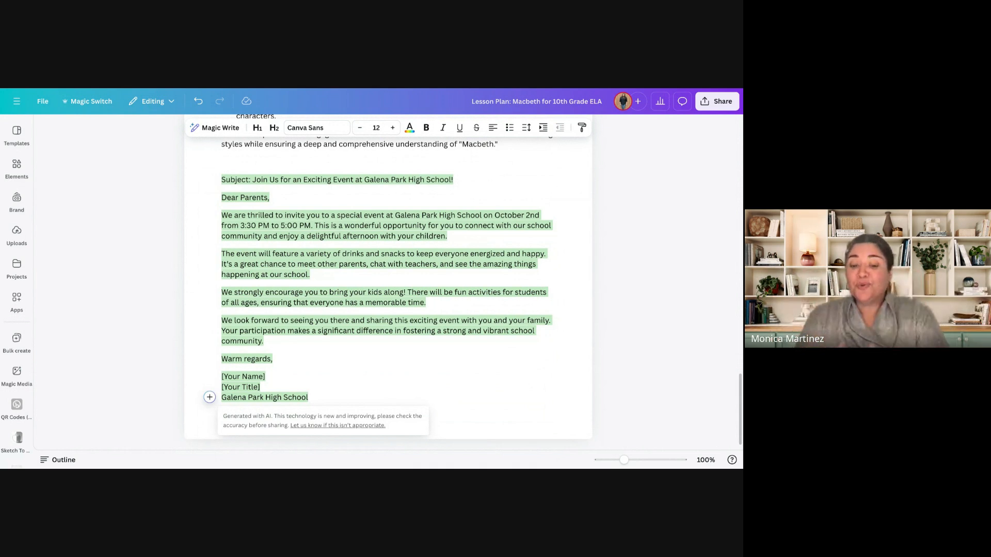
{"action": "left_click", "coordinate": [342, 274]}
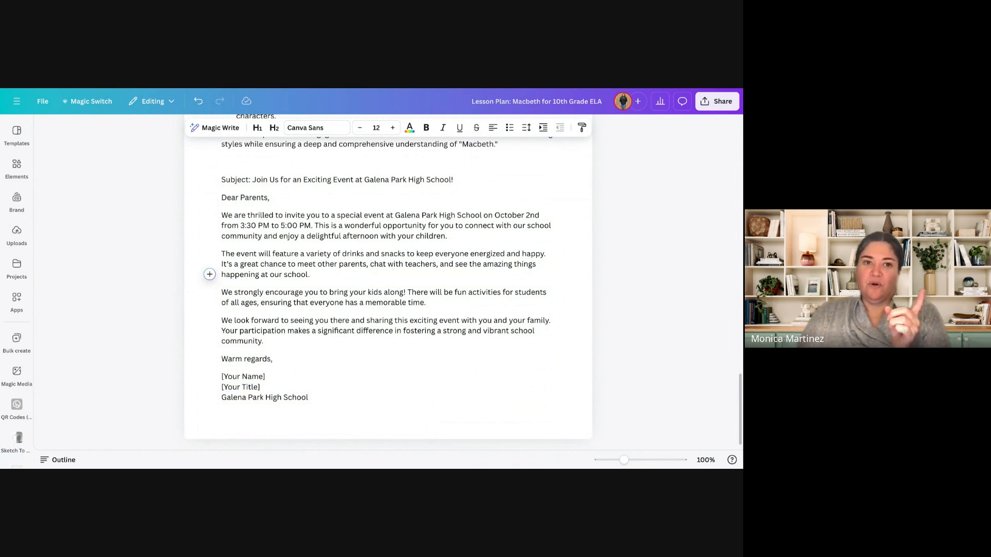
- Switch to the "Spark inspiration and save time with Magic" presentation and present page 50, "Explore Magic", in full screen
{"action": "key", "text": "ctrl+Tab"}
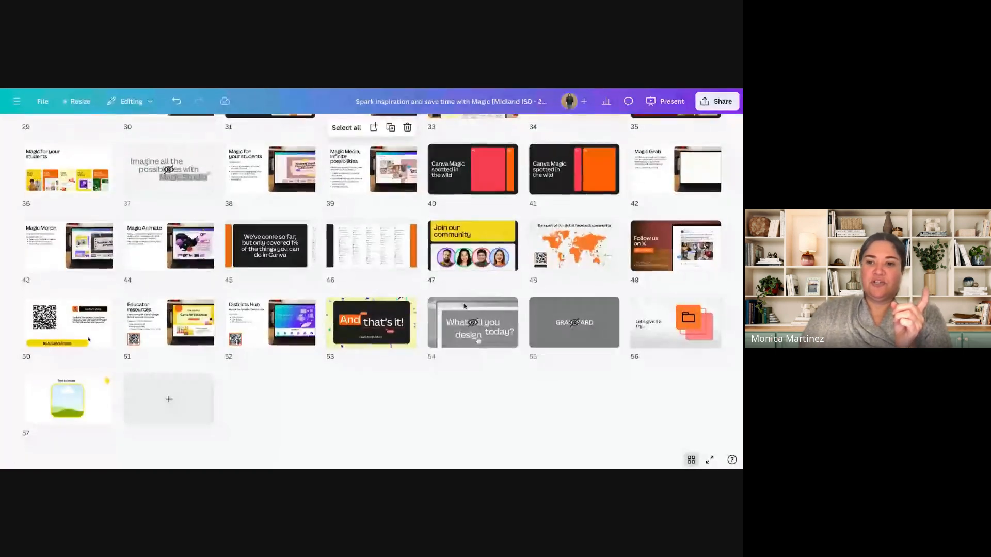
{"action": "double_click", "coordinate": [100, 324]}
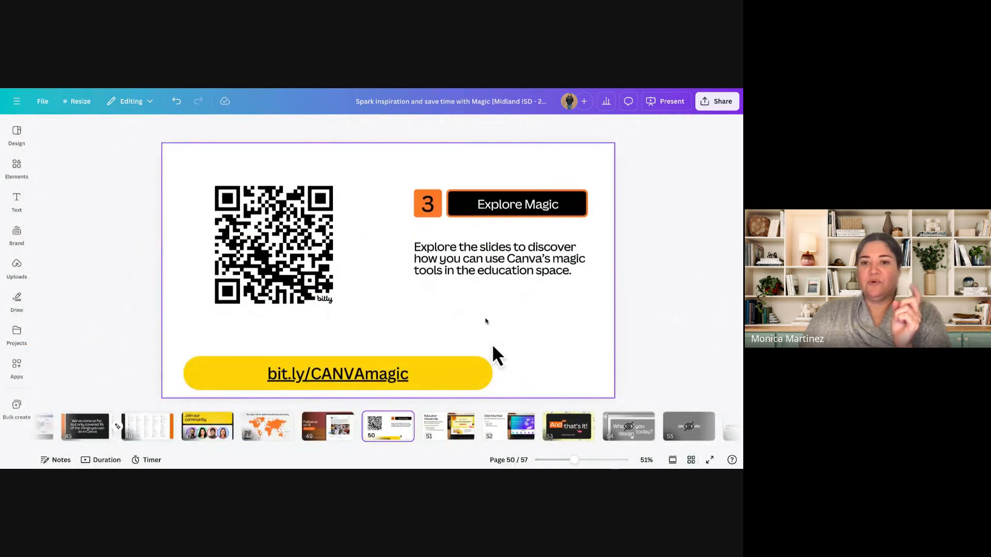
{"action": "left_click", "coordinate": [666, 101]}
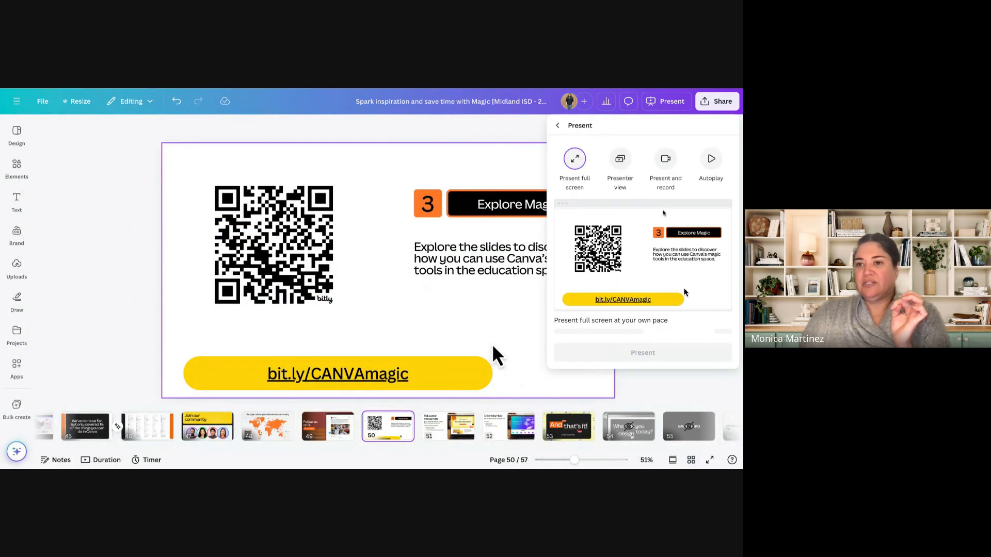
{"action": "left_click", "coordinate": [656, 342]}
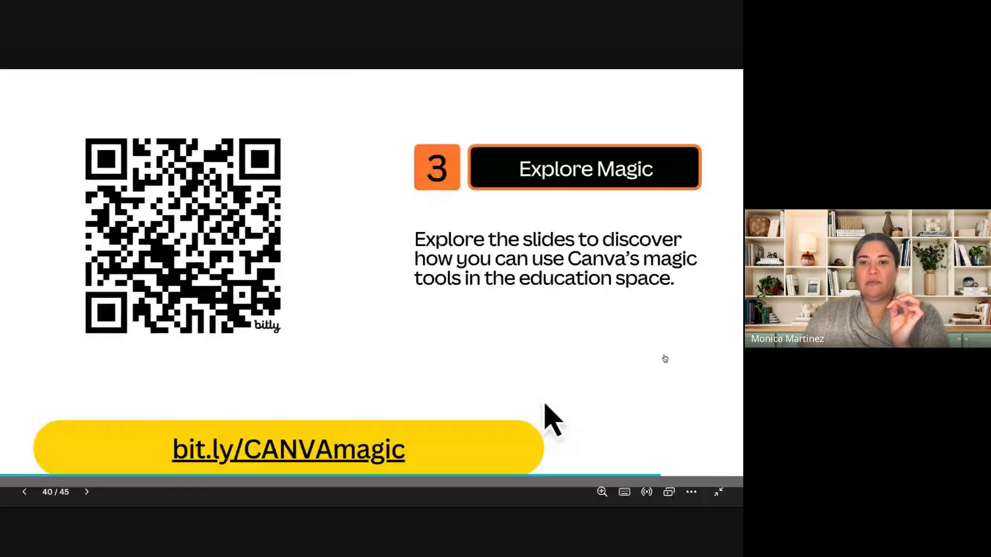